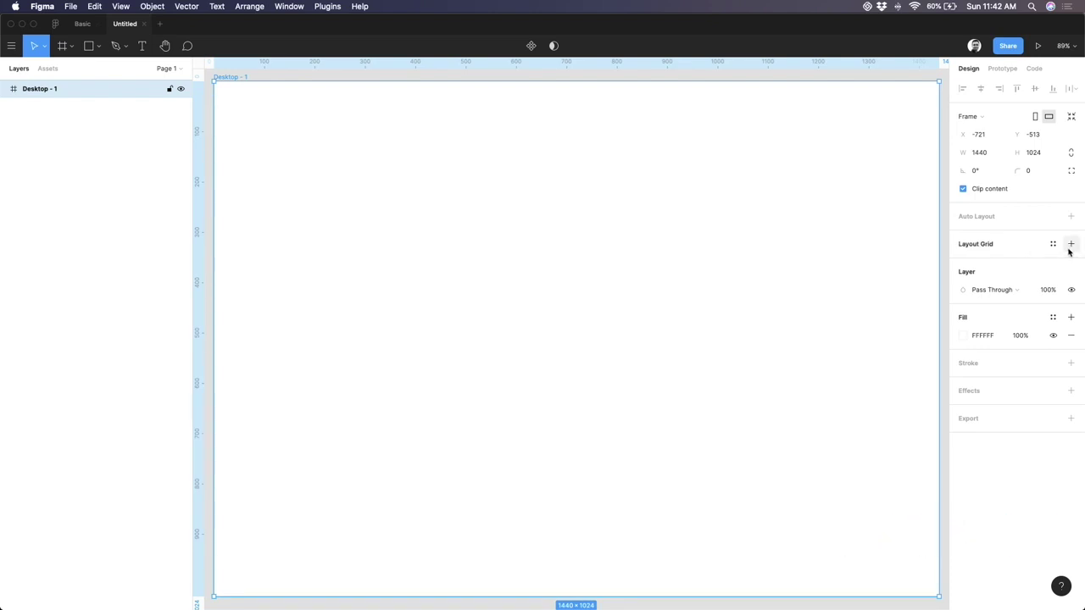
Add a layout grid to the Desktop - 1 frame and make it a column grid with a count of 12
left_click(1070, 244)
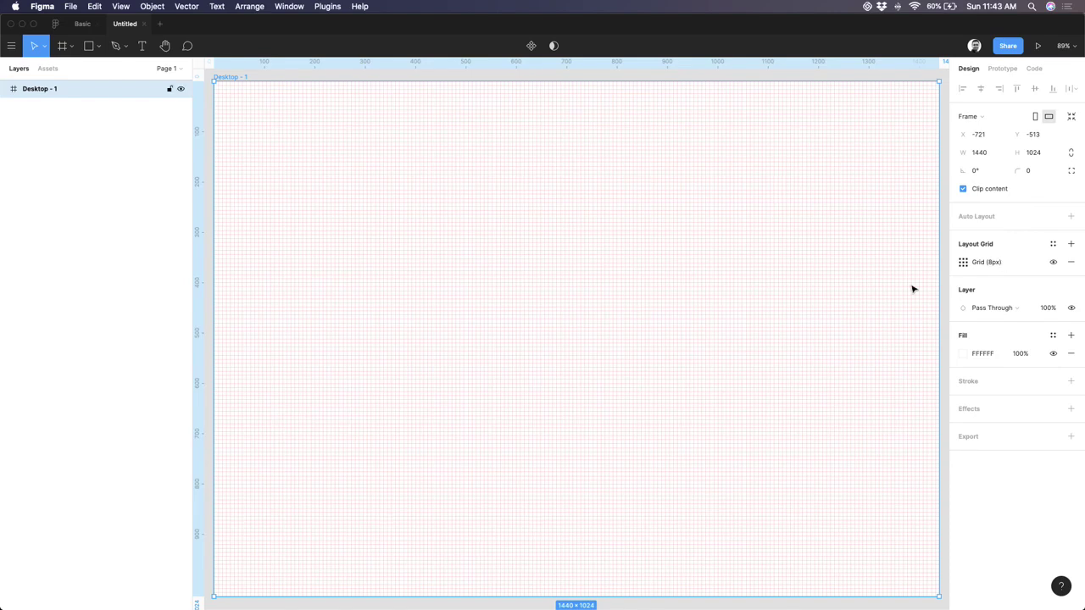
left_click(964, 264)
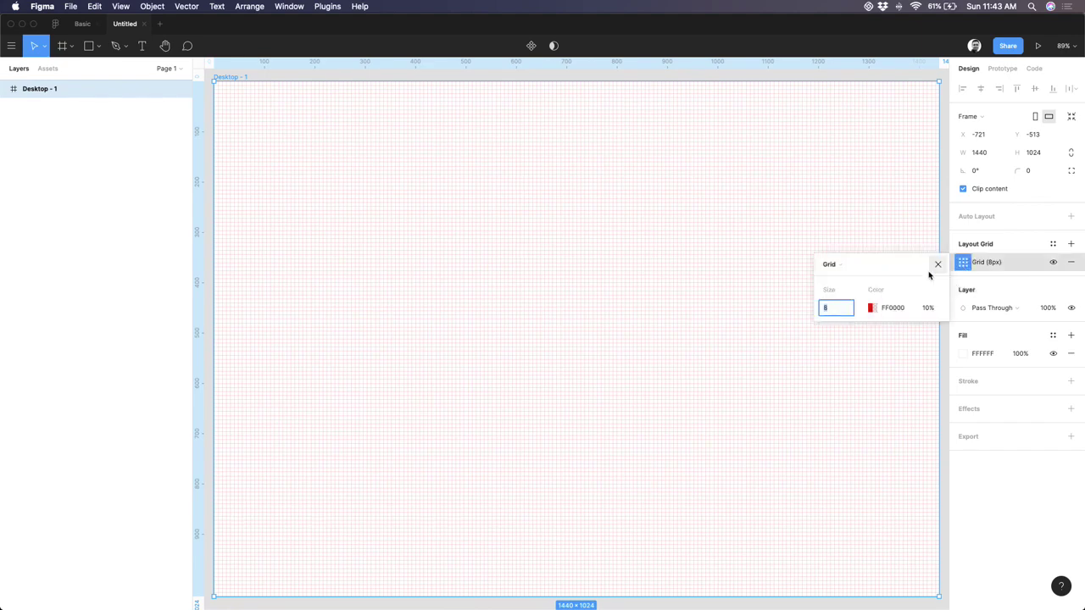
left_click(865, 268)
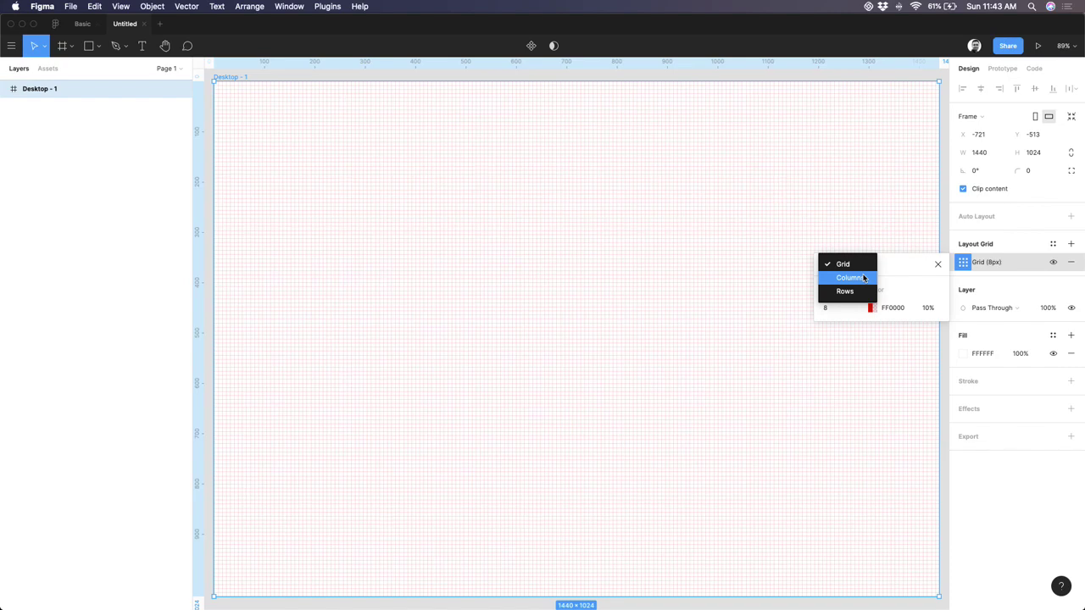
left_click(862, 278)
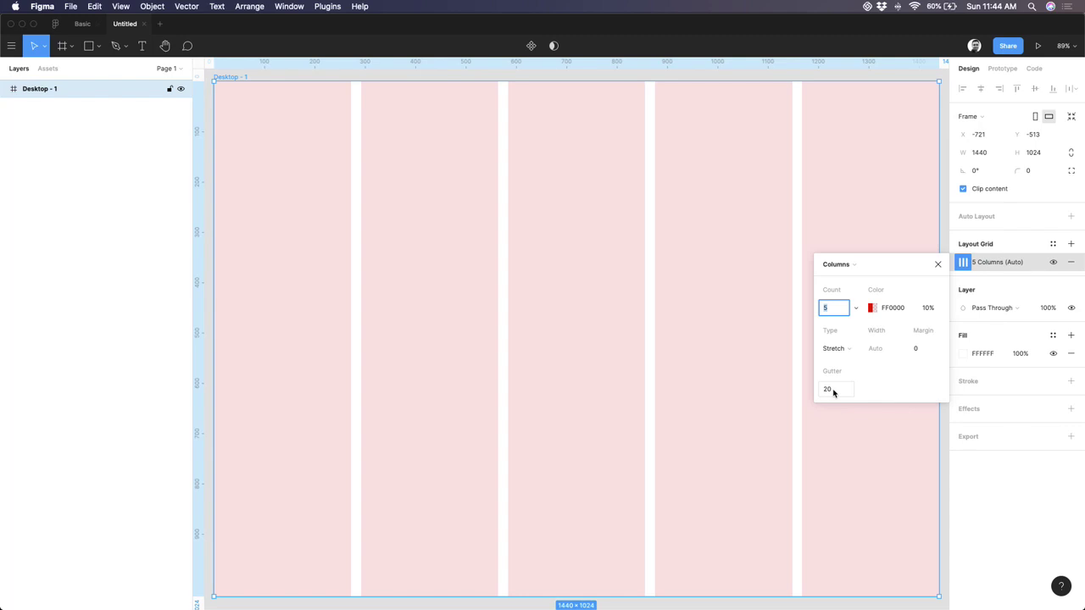
type("12")
key("Tab")
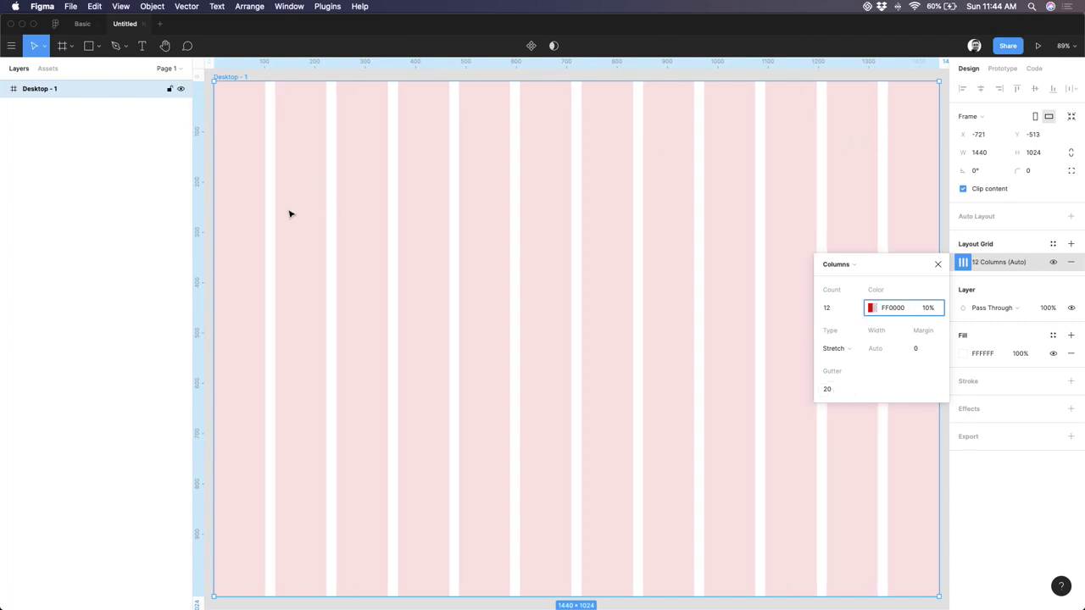
Set the column grid's margin to 20 and its gutter to 16
left_click(920, 356)
type("20")
key("Tab")
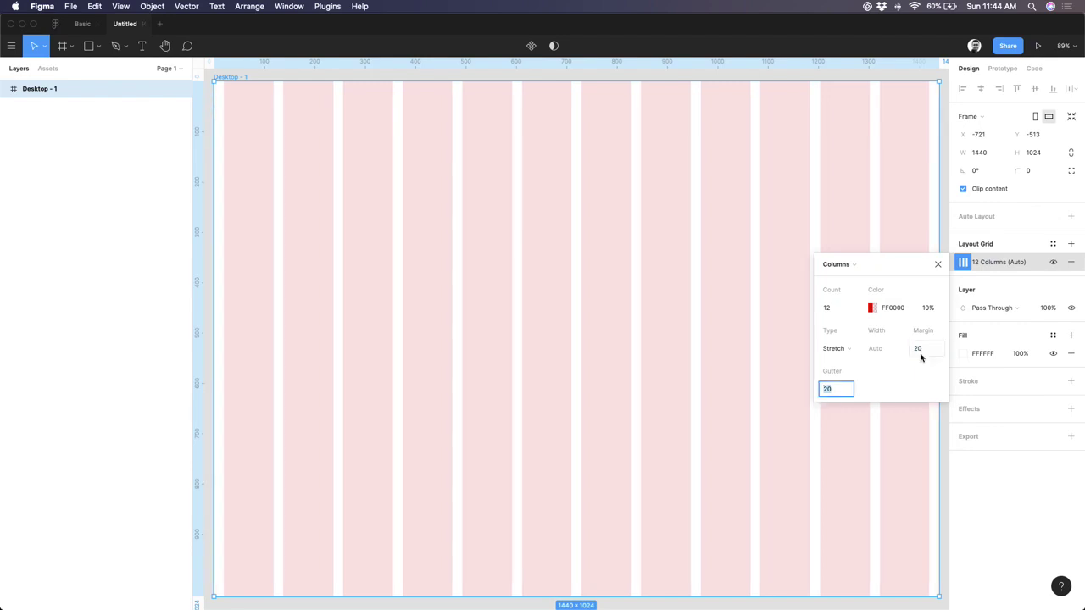
type("16")
key("Return")
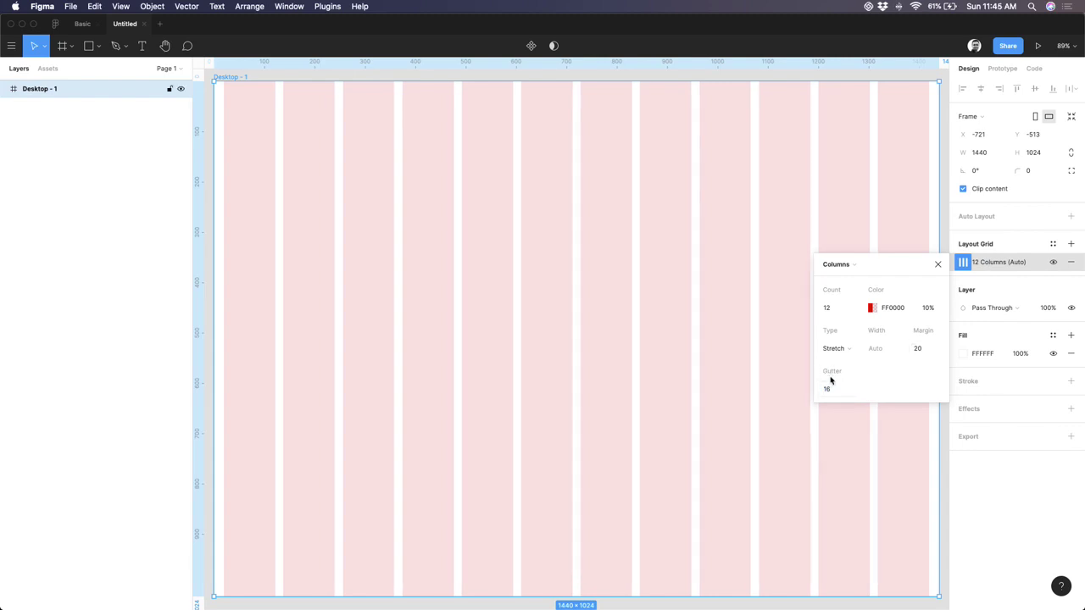
left_click(566, 276)
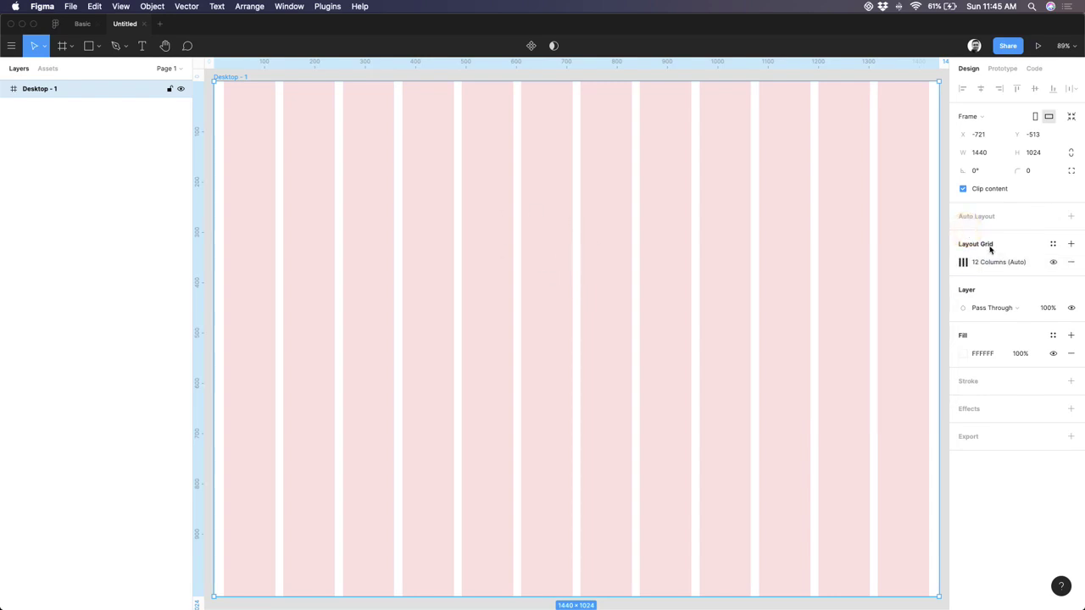
Save the column grid as a new grid style named "12 Col god 16px gutt"
left_click(1052, 245)
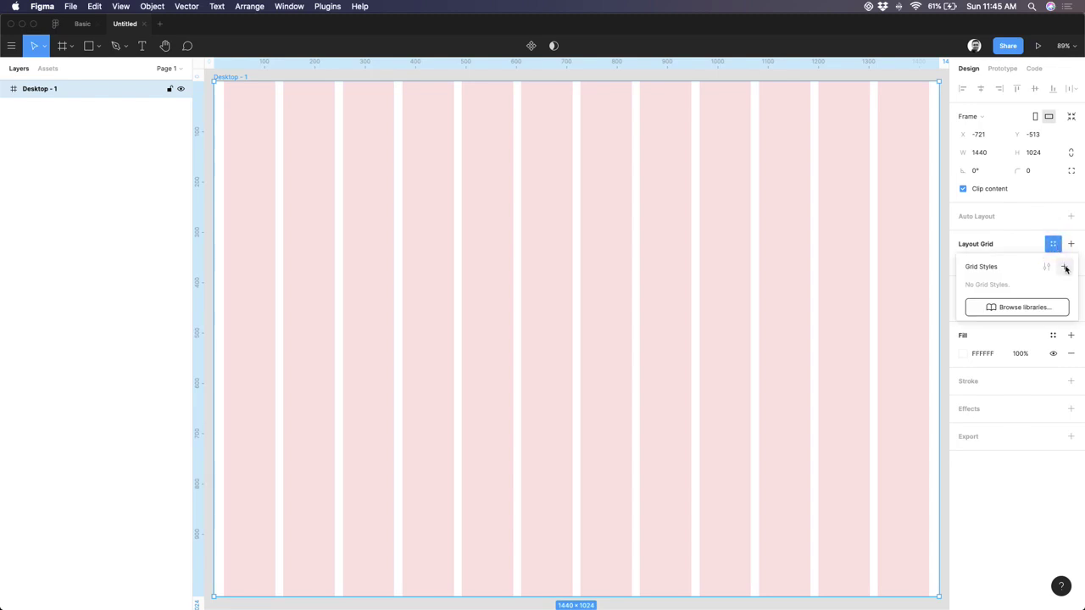
left_click(1064, 267)
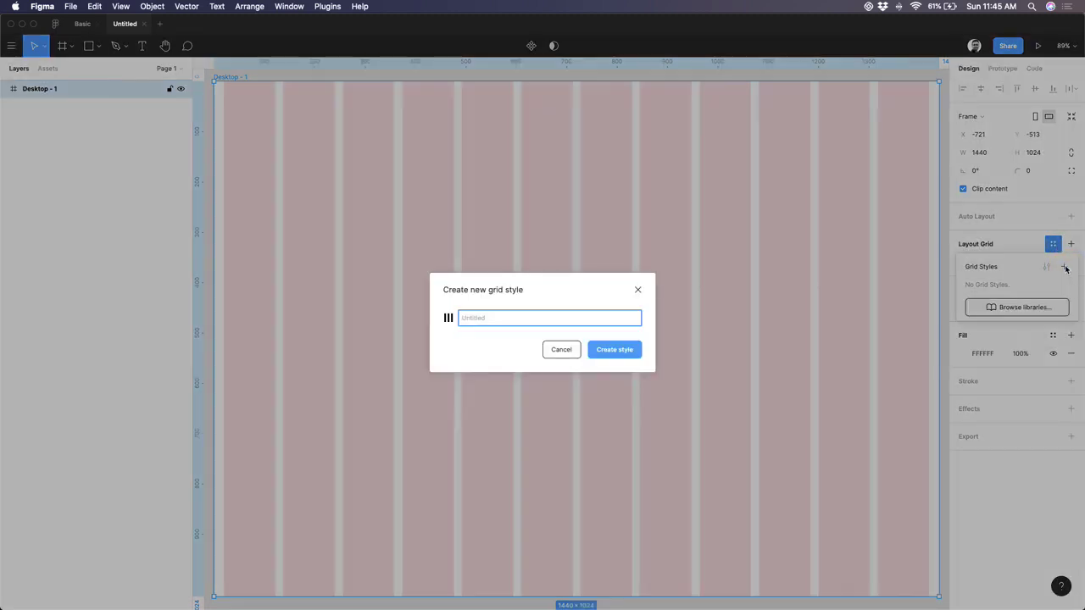
type("12 Col god 16px gutter")
key("Return")
left_click(903, 77)
Create a second 1440 × 1024 desktop frame and place it beside Desktop - 1, aligned with its upper edge
scroll(723, 197, "right", 10)
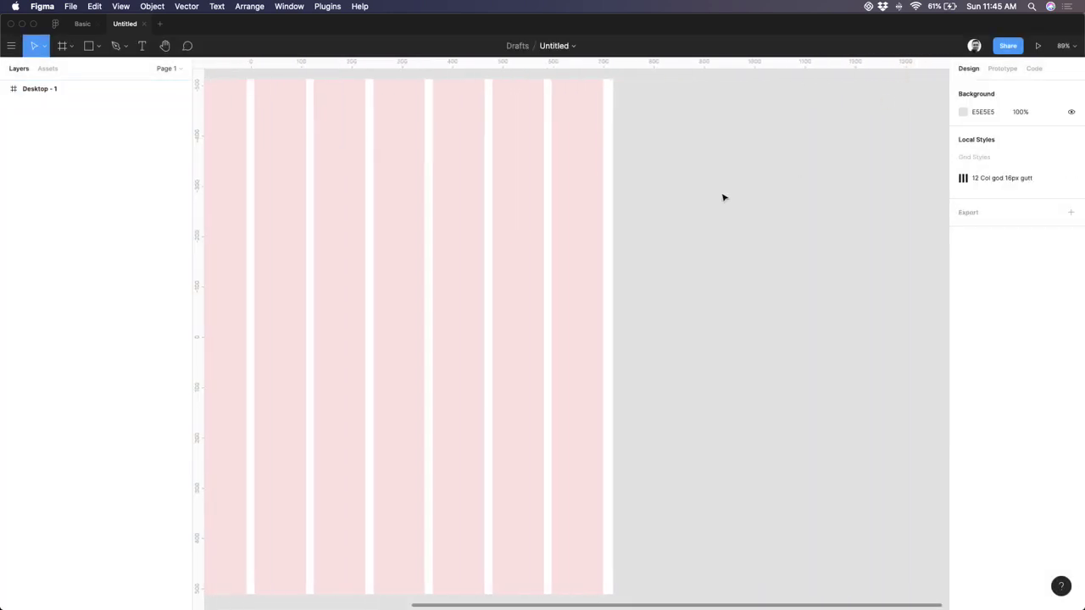
scroll(723, 198, "right", 5)
scroll(661, 186, "down", 5)
left_click(654, 203)
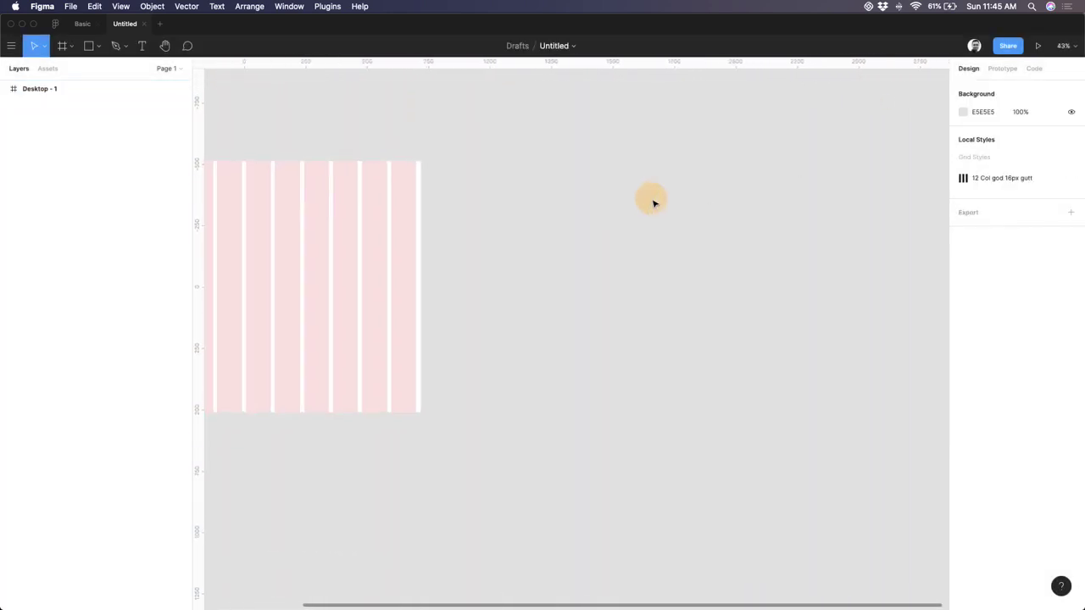
key("f")
left_click(975, 146)
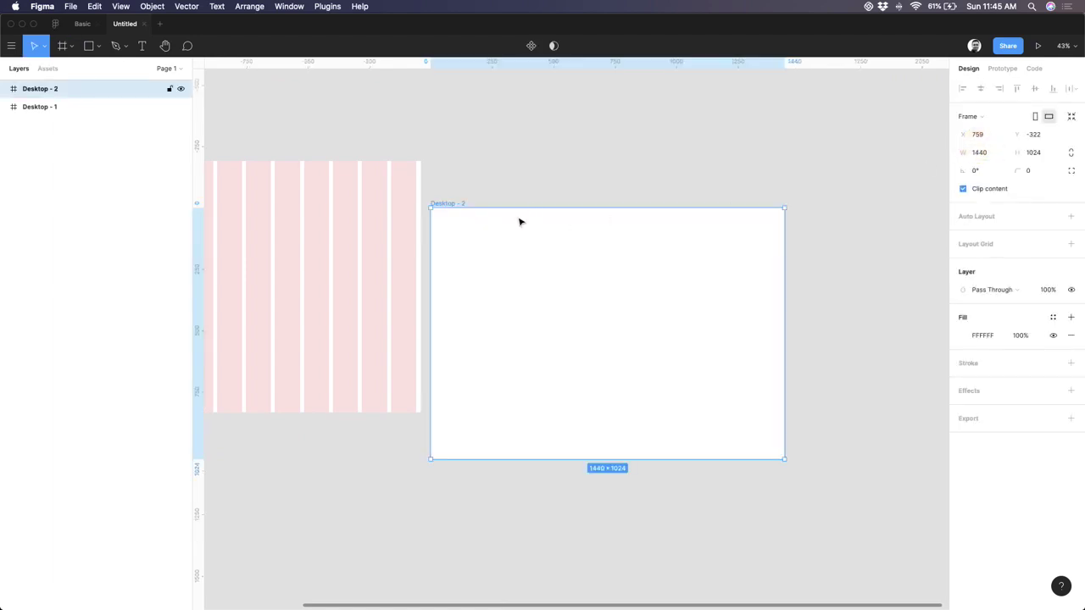
left_click_drag(455, 206, 467, 157)
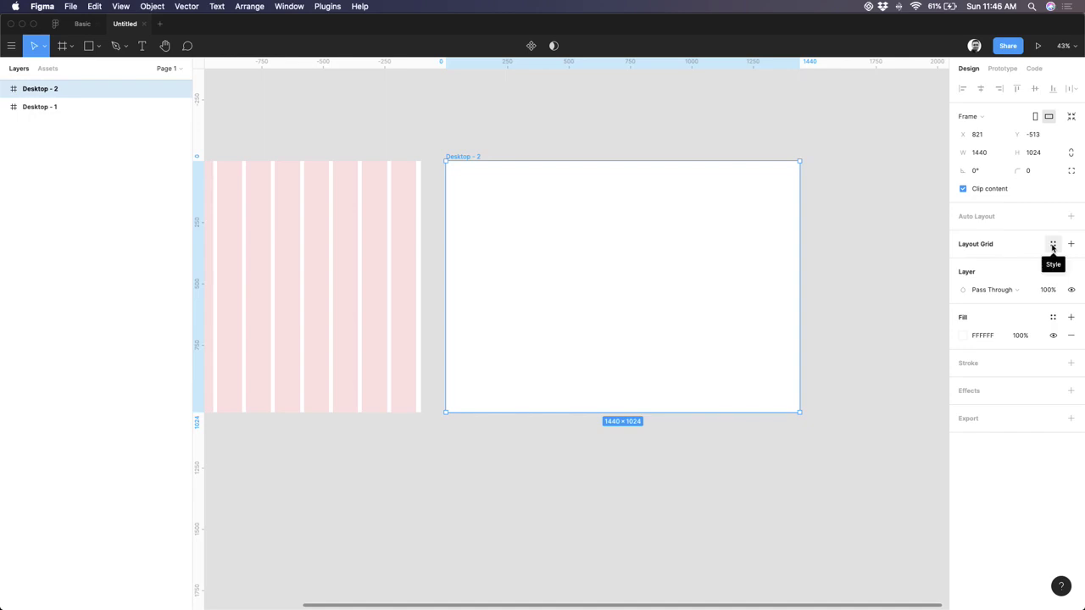
Apply the "12 Col god 16px gutt" grid style to the Desktop - 2 frame, remove it and apply it again
left_click(1052, 246)
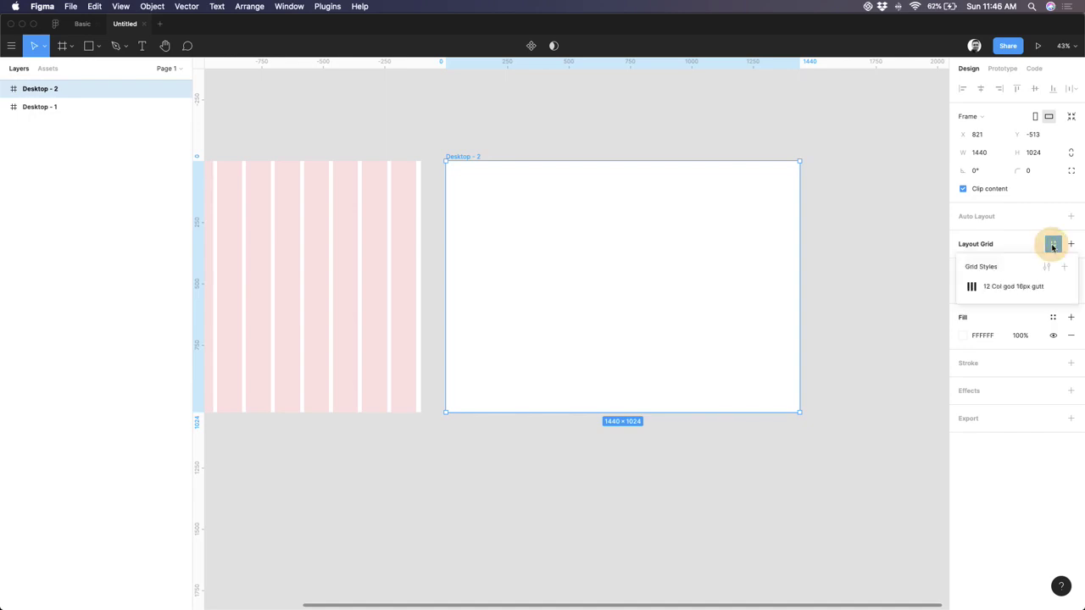
left_click(1017, 285)
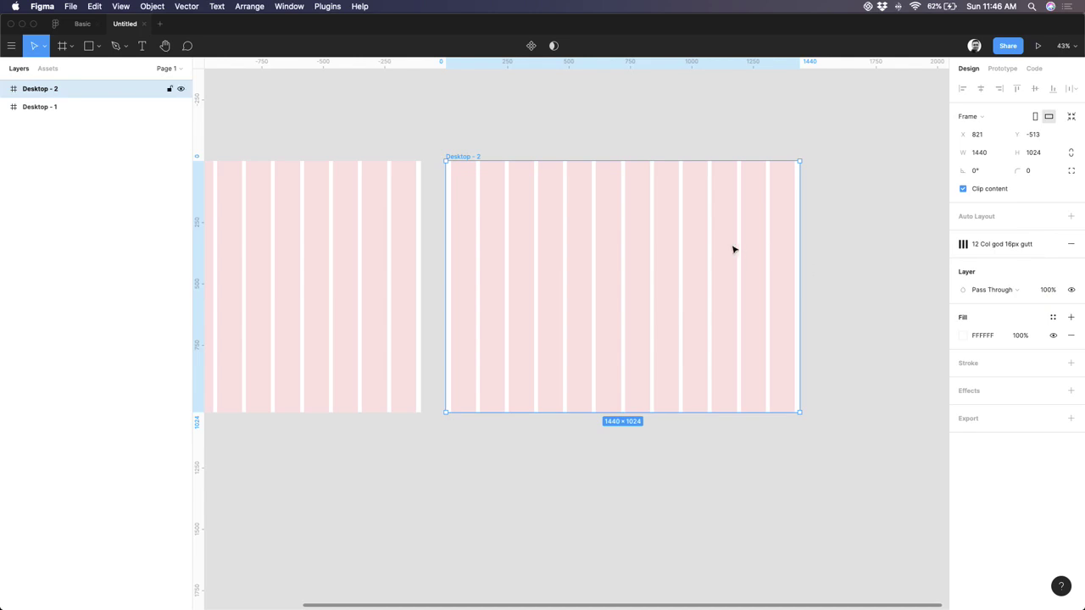
left_click(1069, 246)
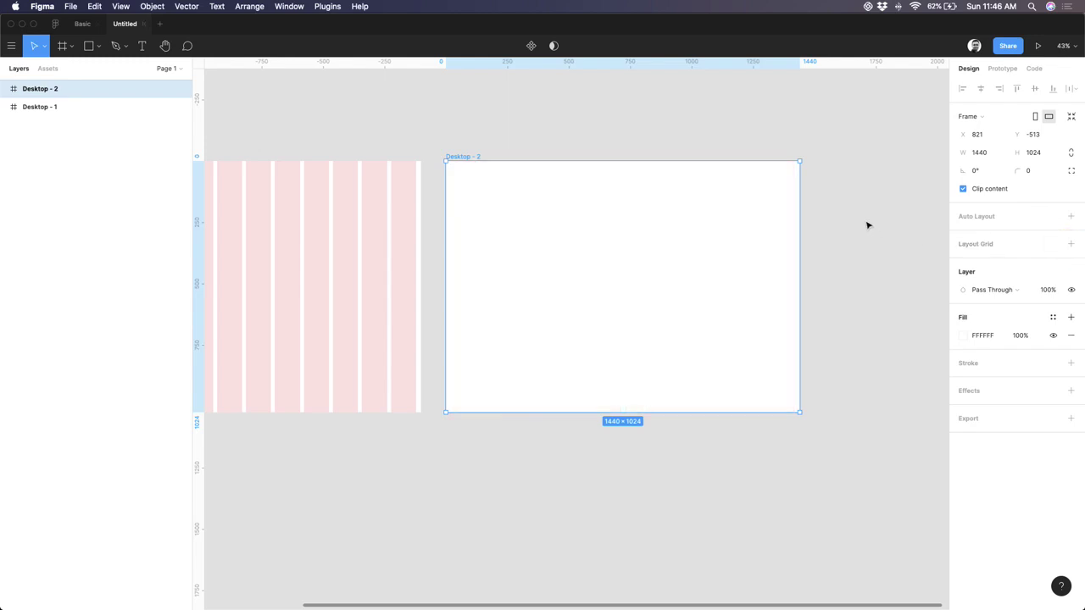
left_click(1052, 243)
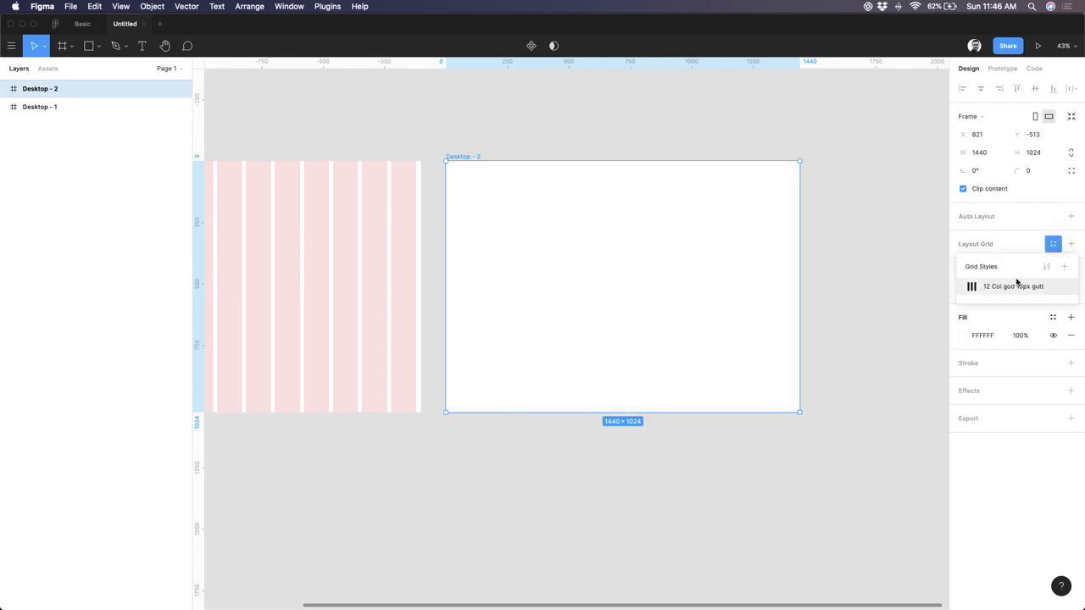
left_click(1005, 293)
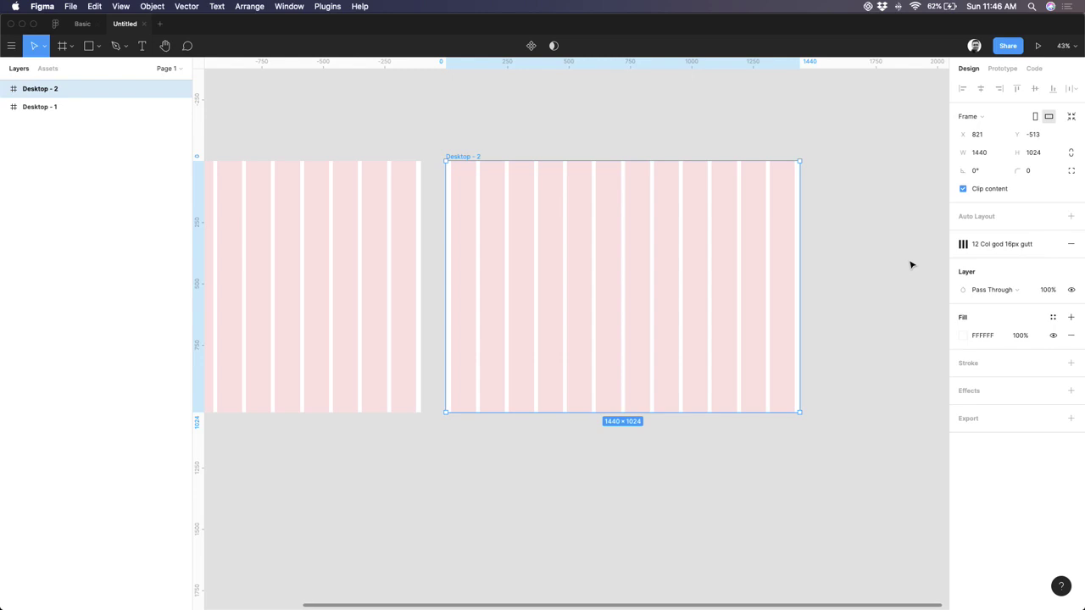
Hide the layout grids on both frames and show them again
key("ctrl+g")
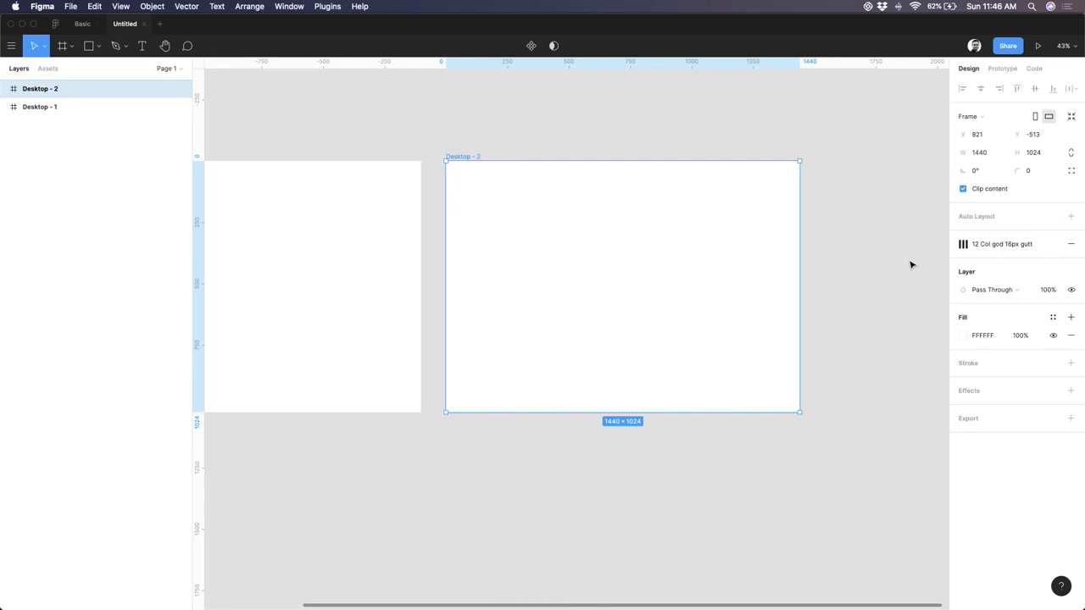
key("ctrl+g")
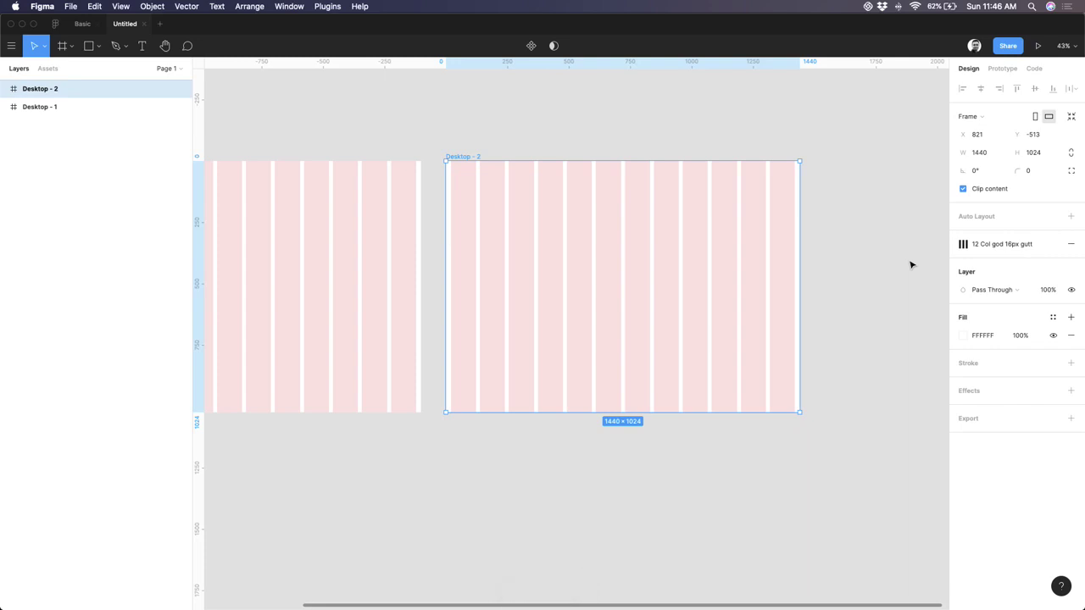
left_click(911, 265)
Draw a rectangle about 220 × 75 across the first two columns of Desktop - 1
scroll(263, 211, "up", 5)
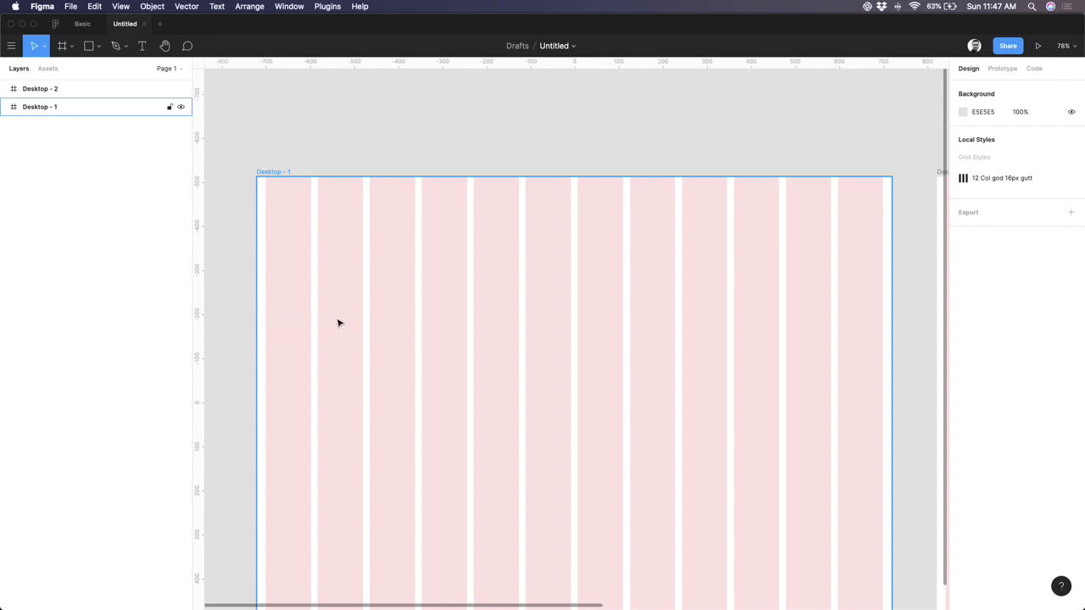
key("Escape")
key("r")
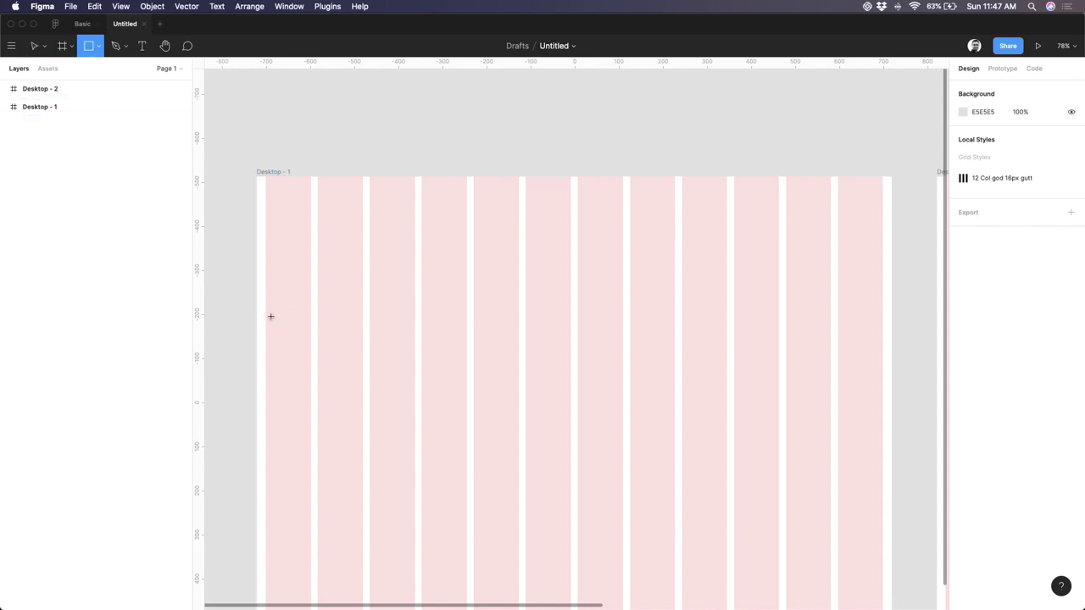
left_click_drag(266, 316, 363, 330)
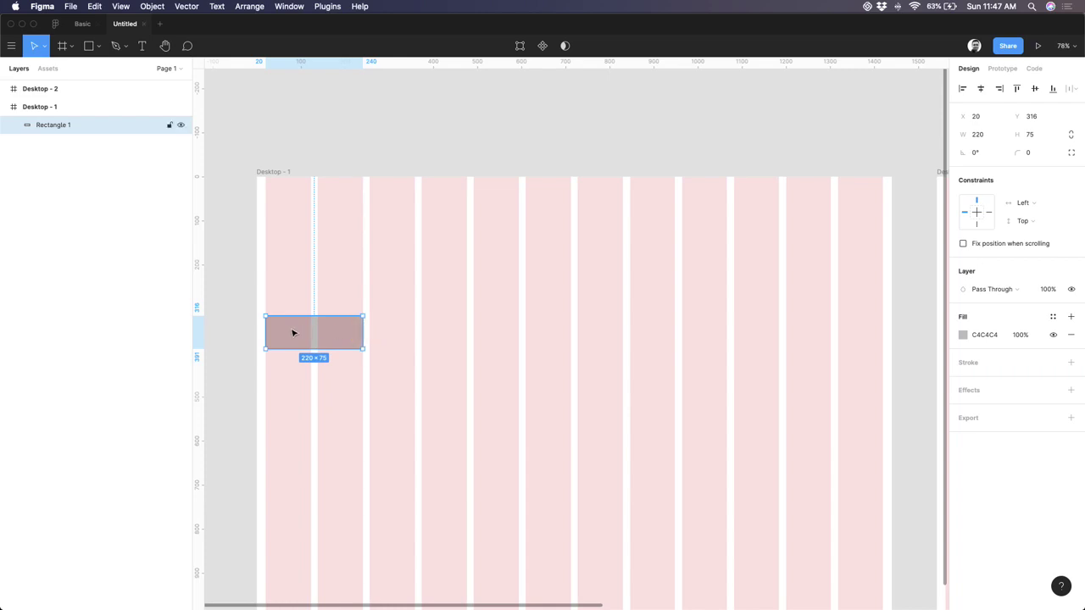
Examine how the rectangle's edges and constraint lines relate to the first two columns and the frame's upper edge
left_click_drag(267, 329, 266, 329)
scroll(256, 337, "up", 3)
scroll(257, 338, "up", 5)
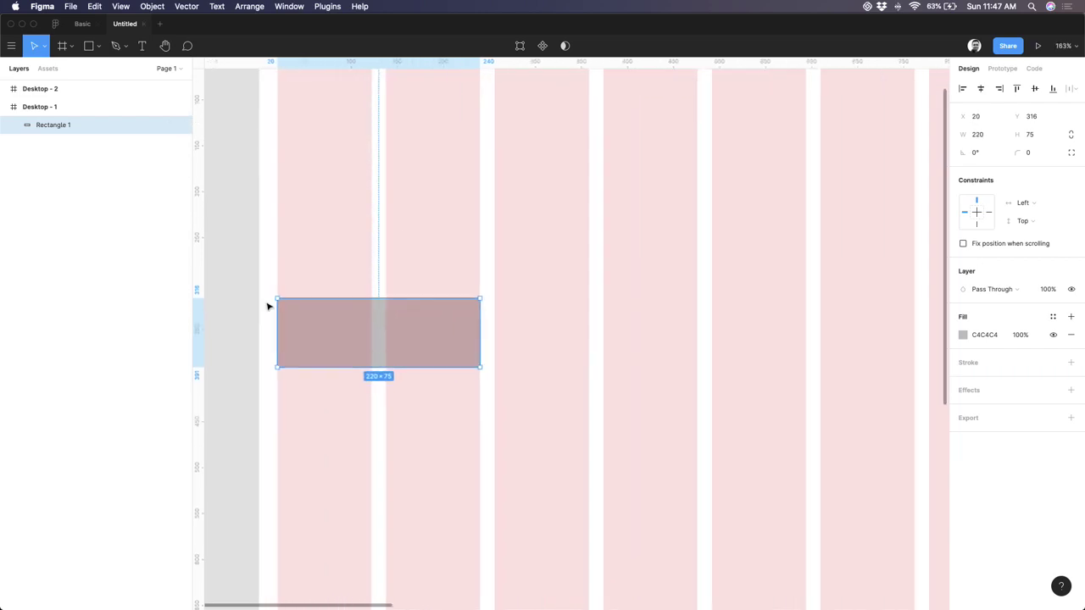
left_click_drag(276, 317, 277, 316)
scroll(429, 348, "down", 3)
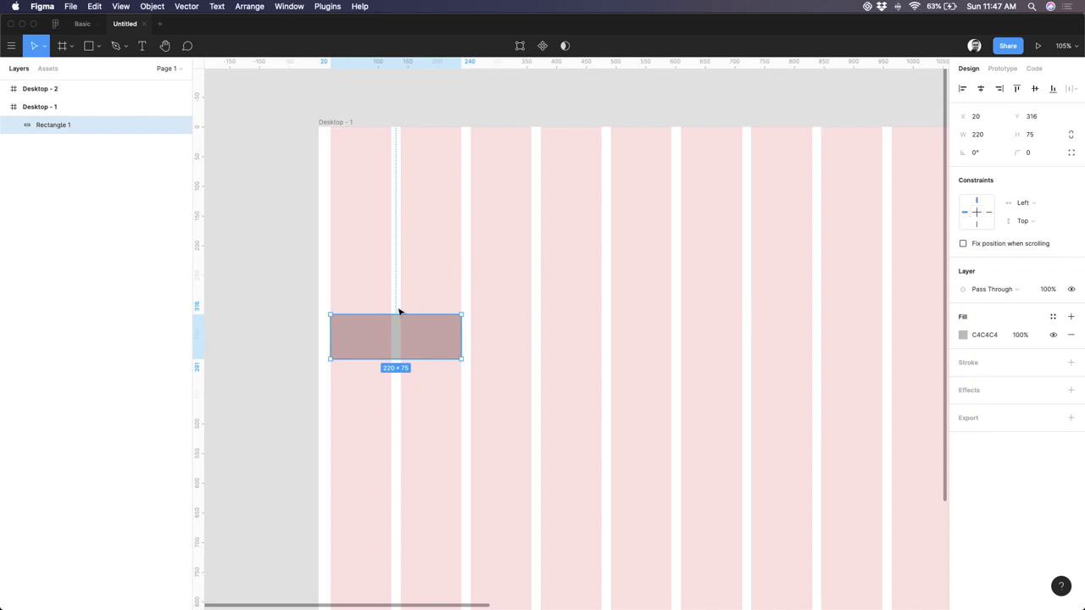
scroll(399, 312, "up", 5)
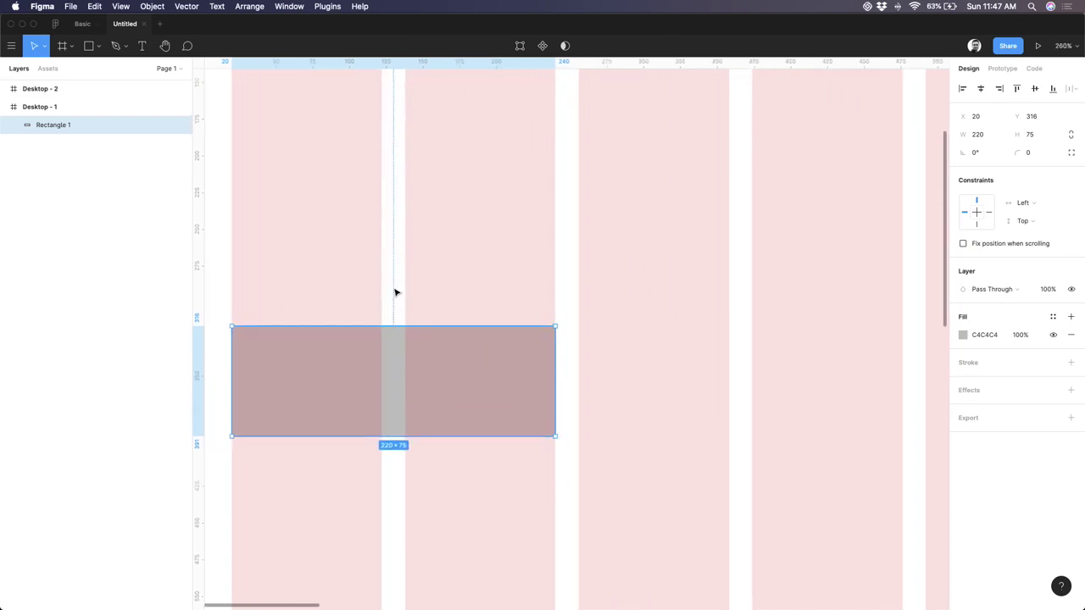
scroll(395, 292, "up", 6)
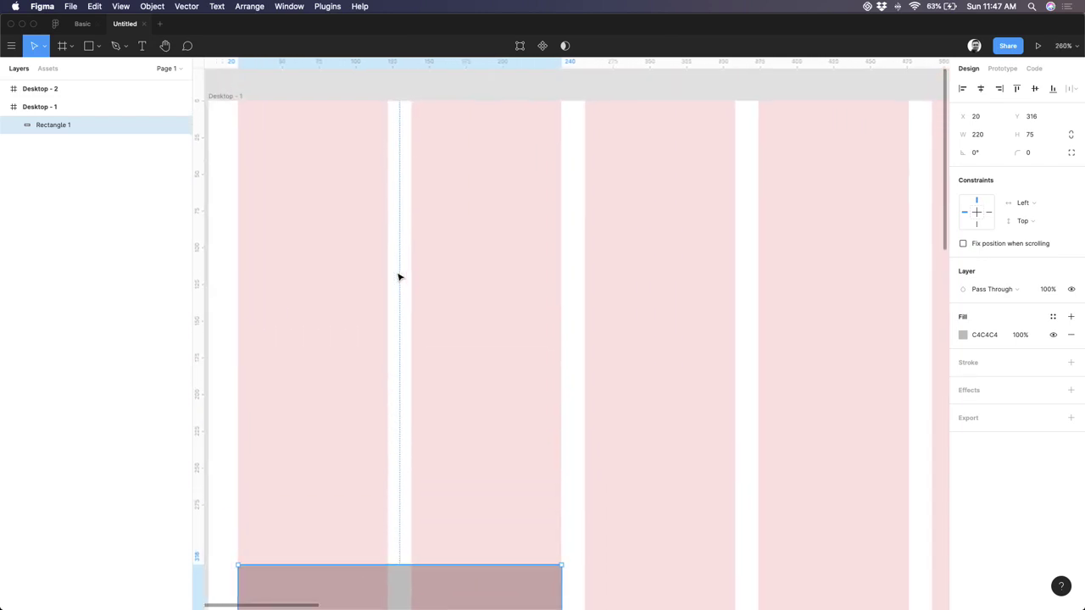
scroll(418, 428, "down", 3)
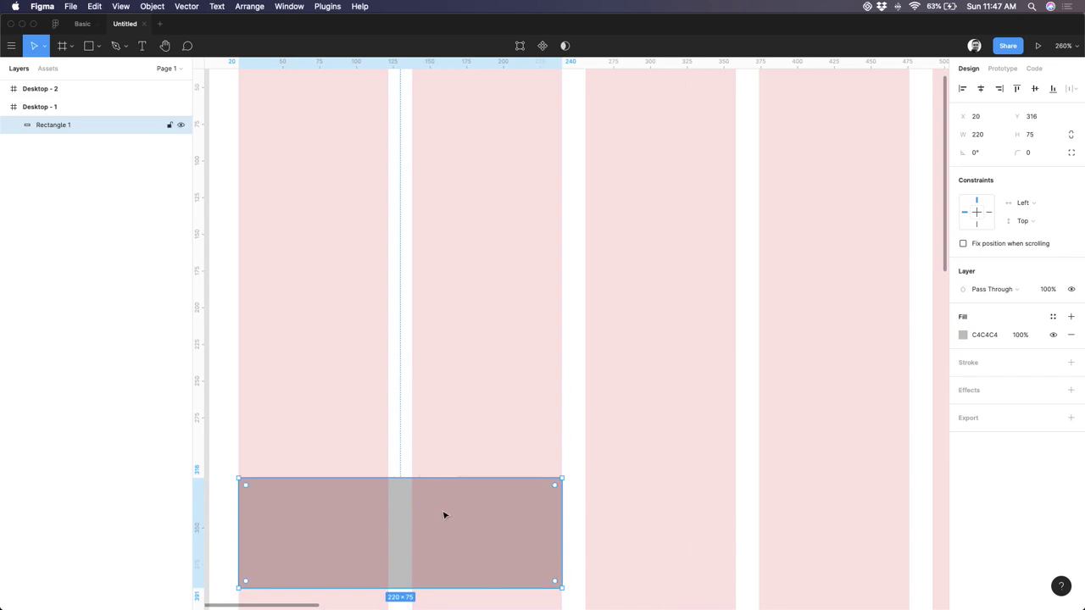
scroll(439, 518, "up", 3)
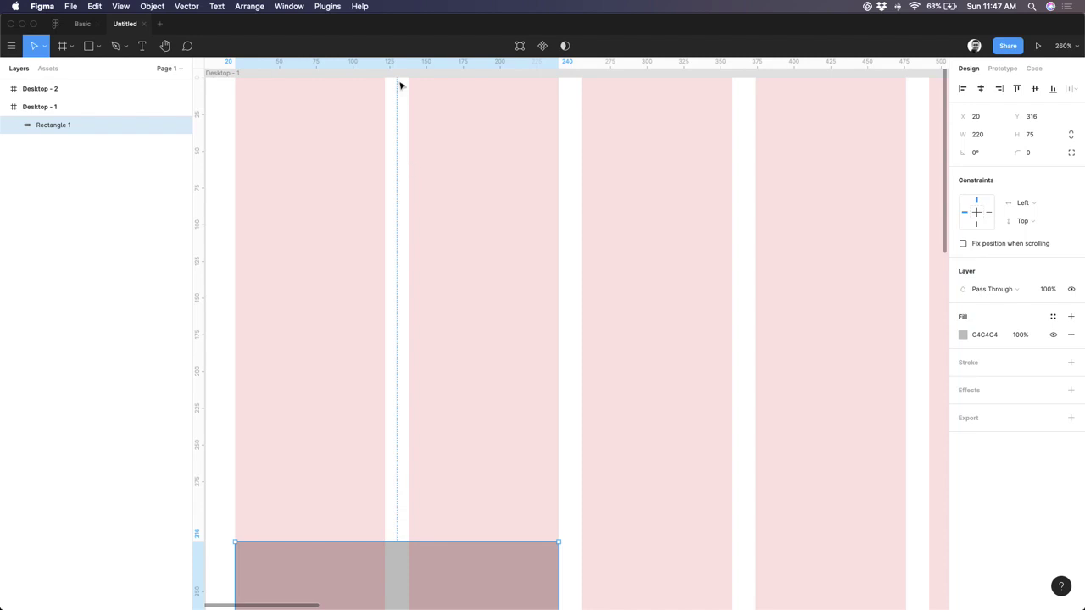
scroll(263, 381, "left", 2)
scroll(263, 381, "down", 2)
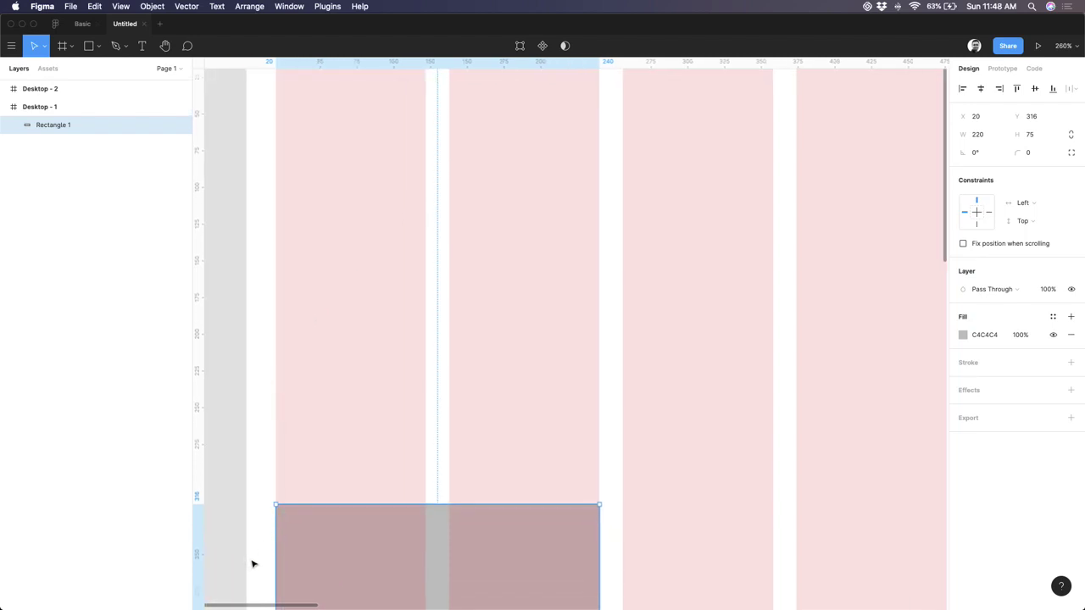
scroll(252, 562, "down", 3)
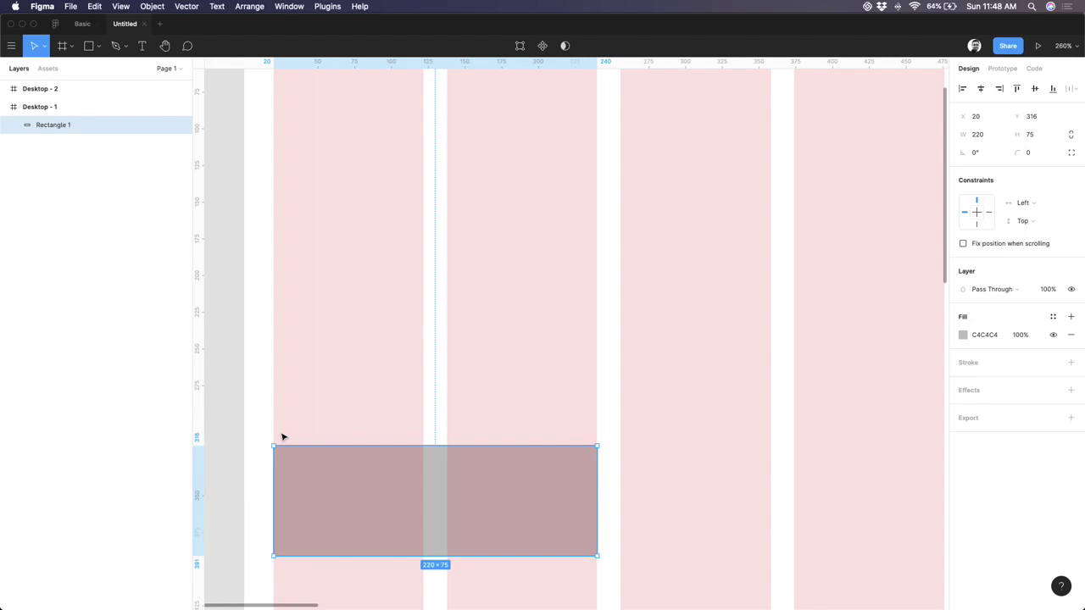
Move the rectangle's left edge inward to X 35 and back to the first column's edge at X 20
left_click_drag(273, 492, 295, 491)
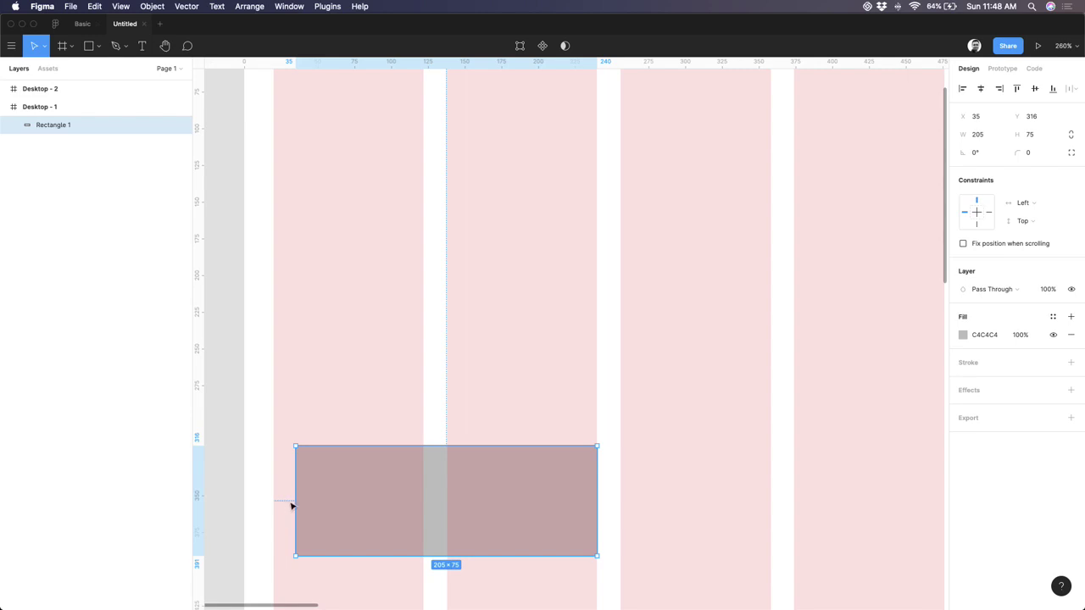
left_click_drag(294, 501, 273, 501)
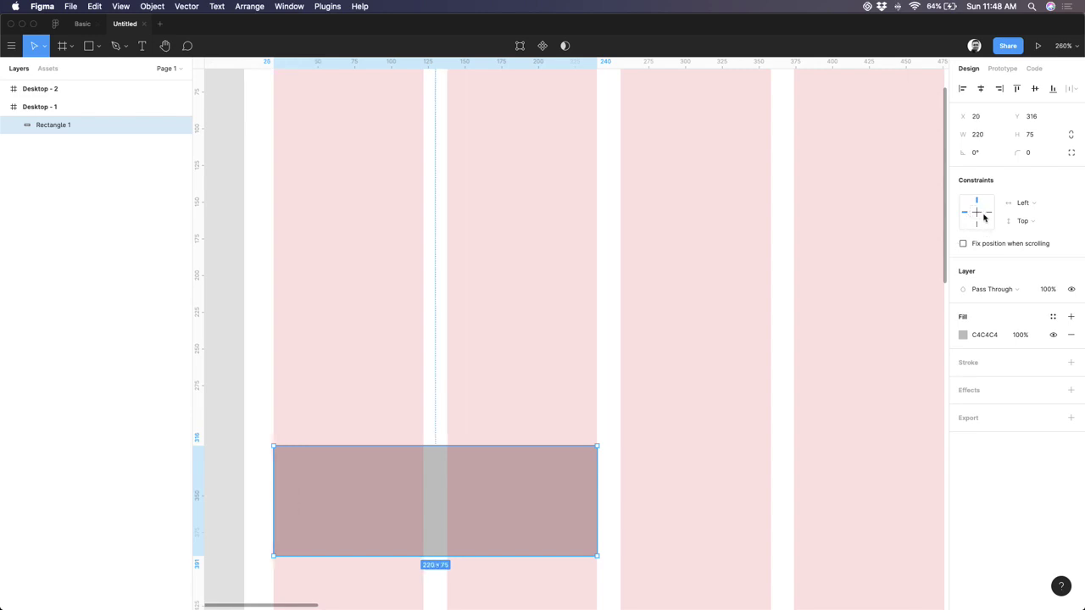
Set the rectangle's horizontal constraint to Left & Right and keep the rectangle selected
left_click(987, 218, "shift")
scroll(605, 376, "down", 5, "ctrl")
left_click(417, 452)
left_click(495, 442)
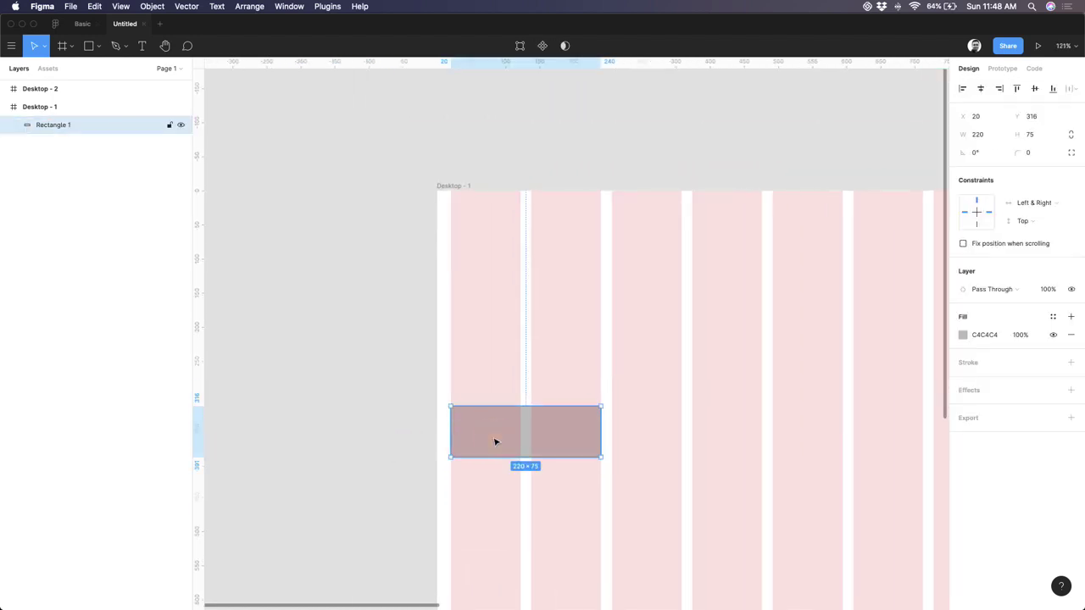
Duplicate the rectangle onto the third and fourth columns of Desktop - 1 and measure the gap between the two rectangles
left_click_drag(496, 441, 654, 462)
scroll(654, 484, "up", 5, "ctrl")
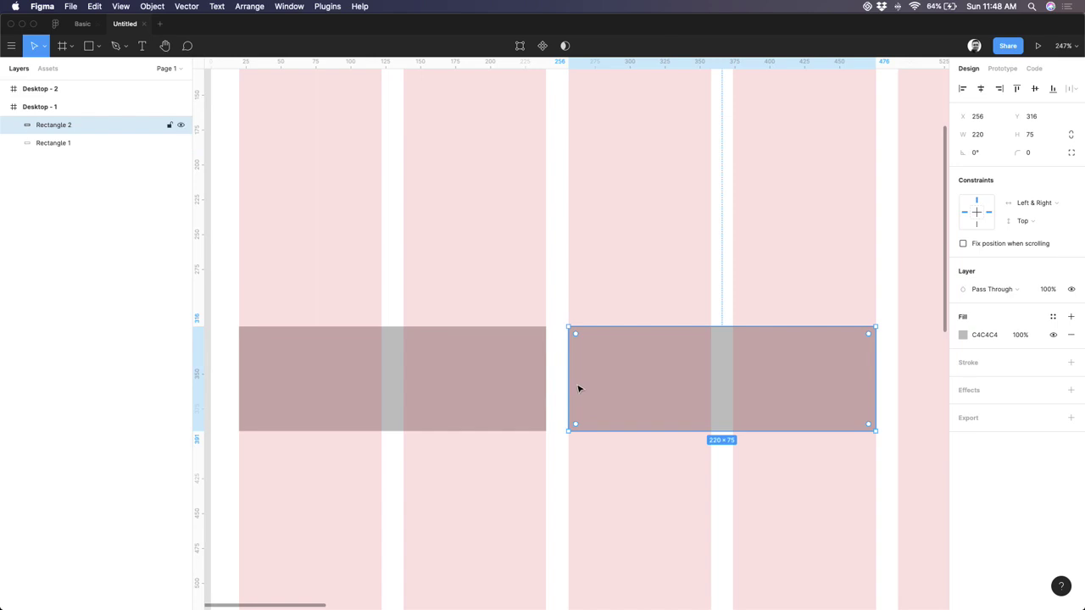
key("alt")
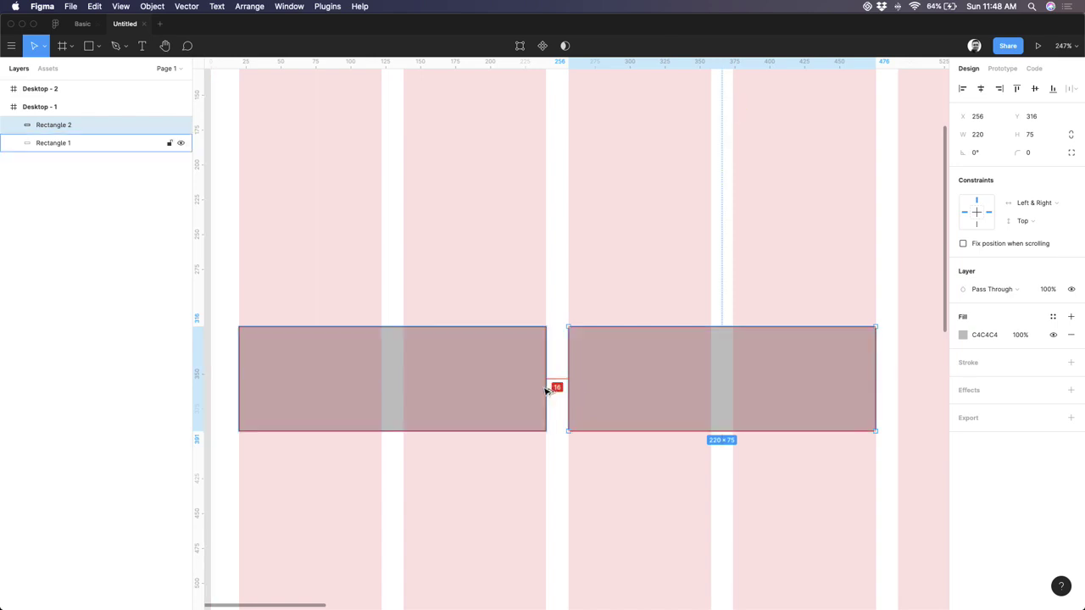
scroll(545, 391, "down", 5)
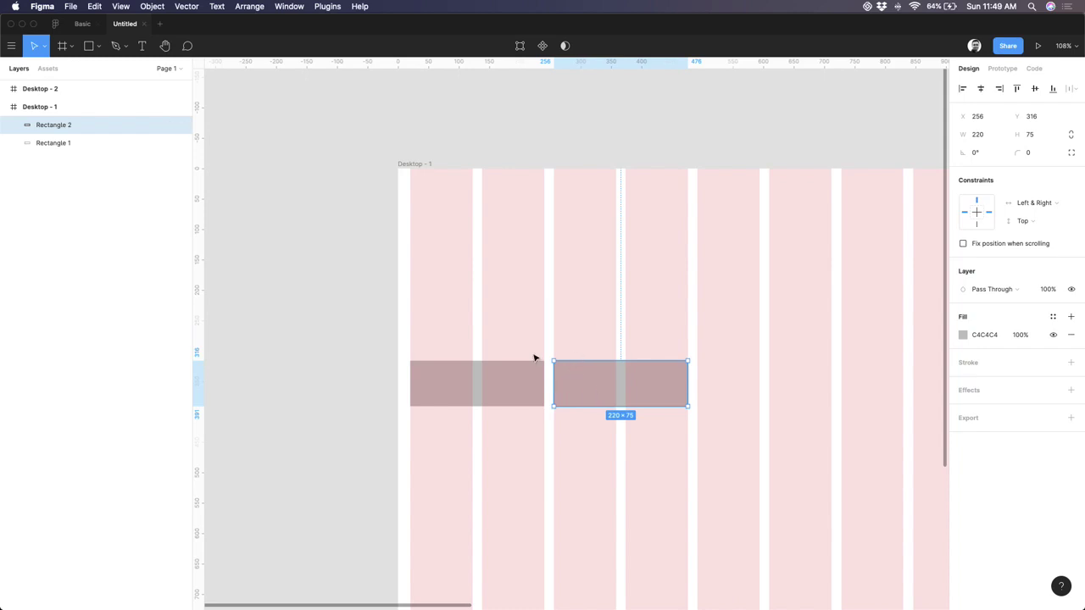
Narrow the Desktop - 1 frame to a width of 665 from its right edge
left_click(348, 338)
scroll(349, 339, "down", 3)
left_click(829, 359)
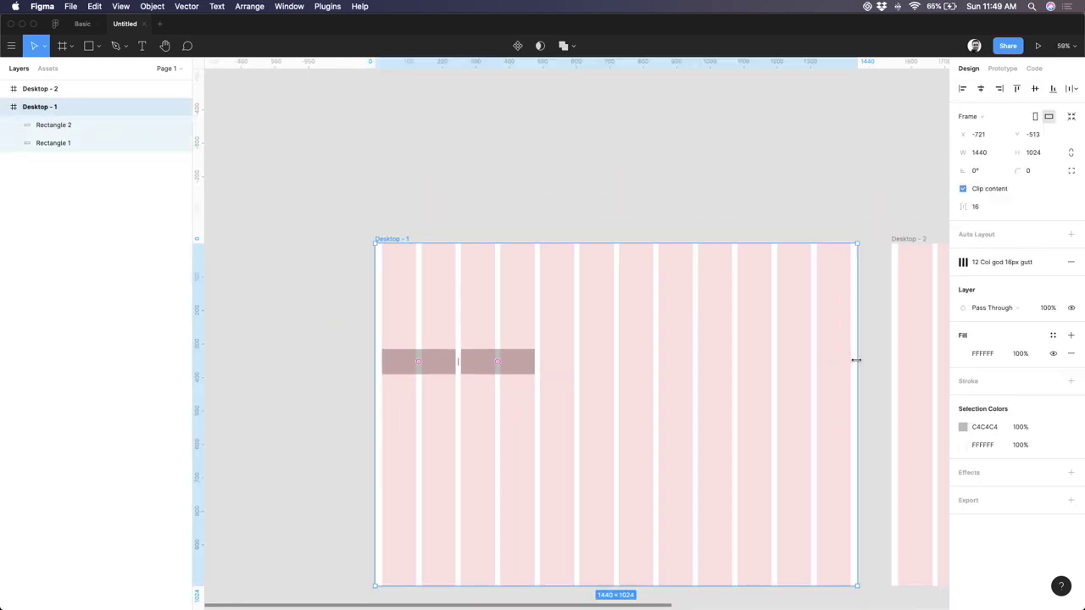
left_click_drag(856, 359, 597, 366)
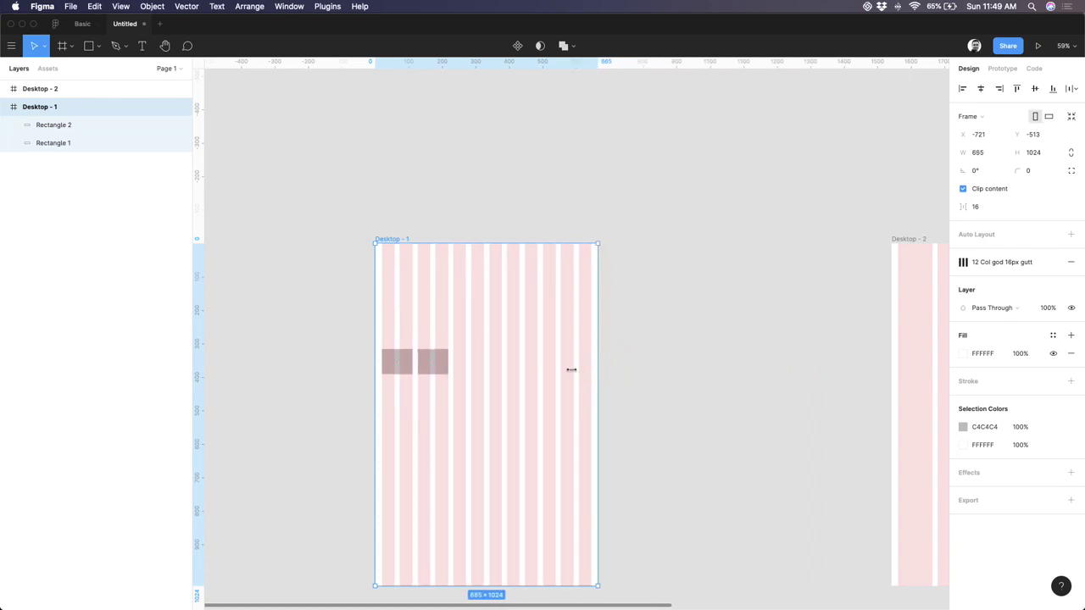
Measure the gap between the two rectangles in the narrowed Desktop - 1 frame
scroll(411, 359, "up", 10)
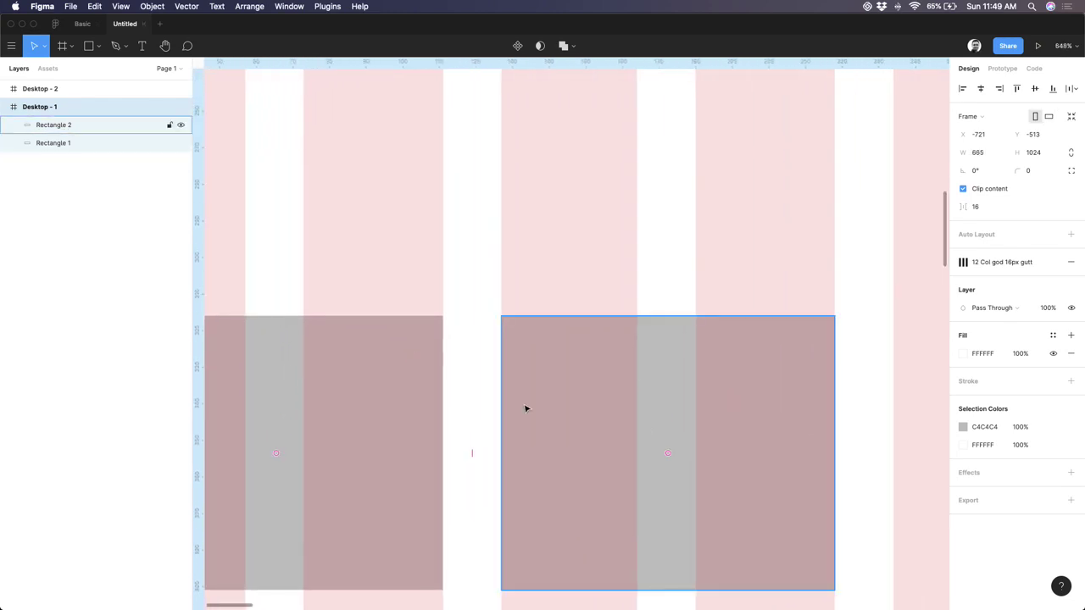
left_click(526, 408)
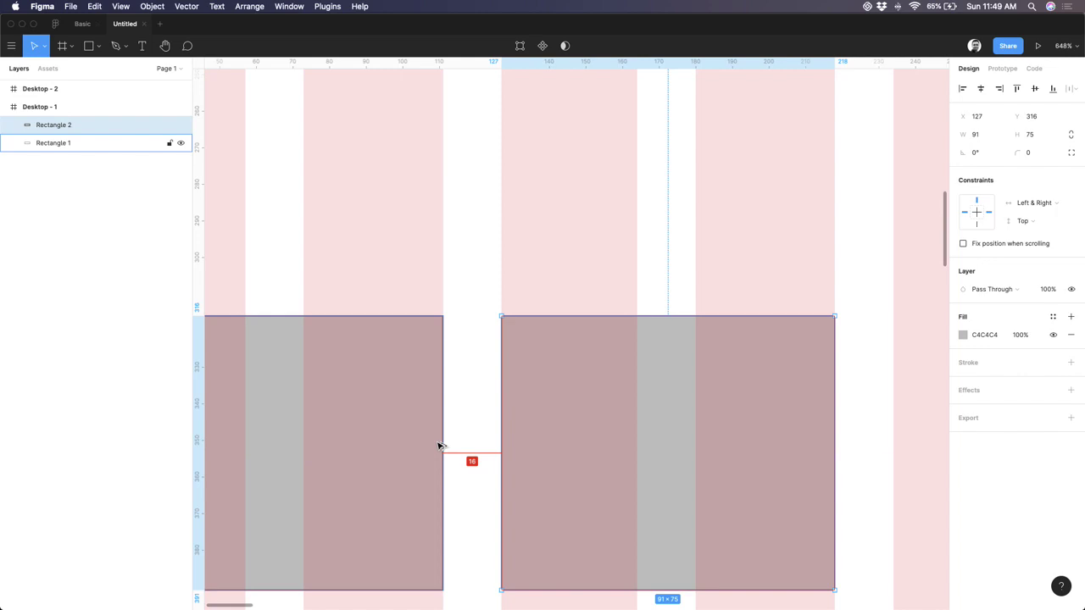
scroll(439, 444, "down", 5)
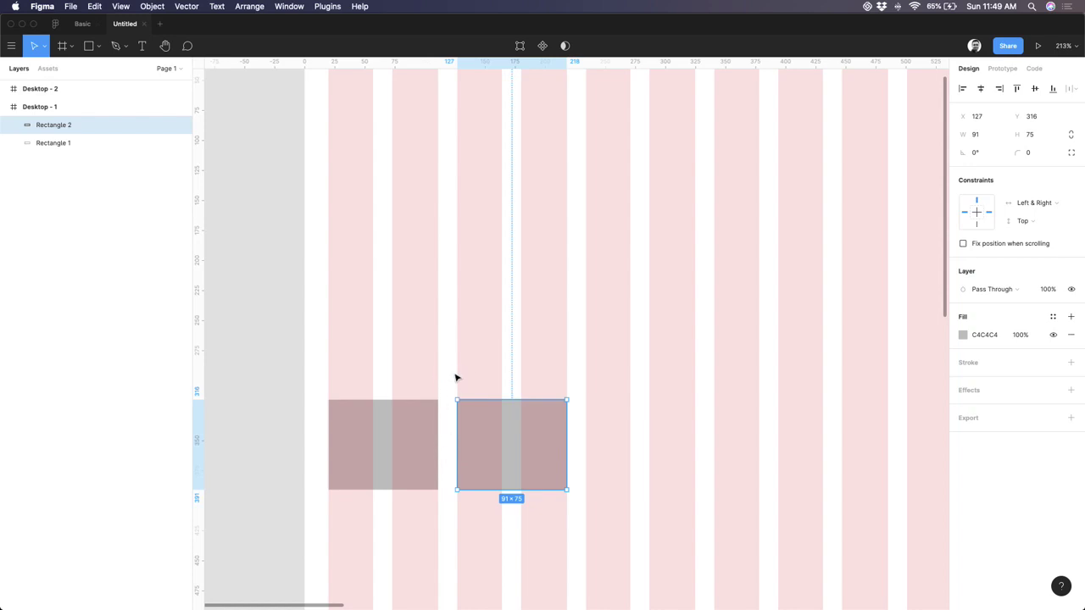
scroll(455, 378, "down", 5)
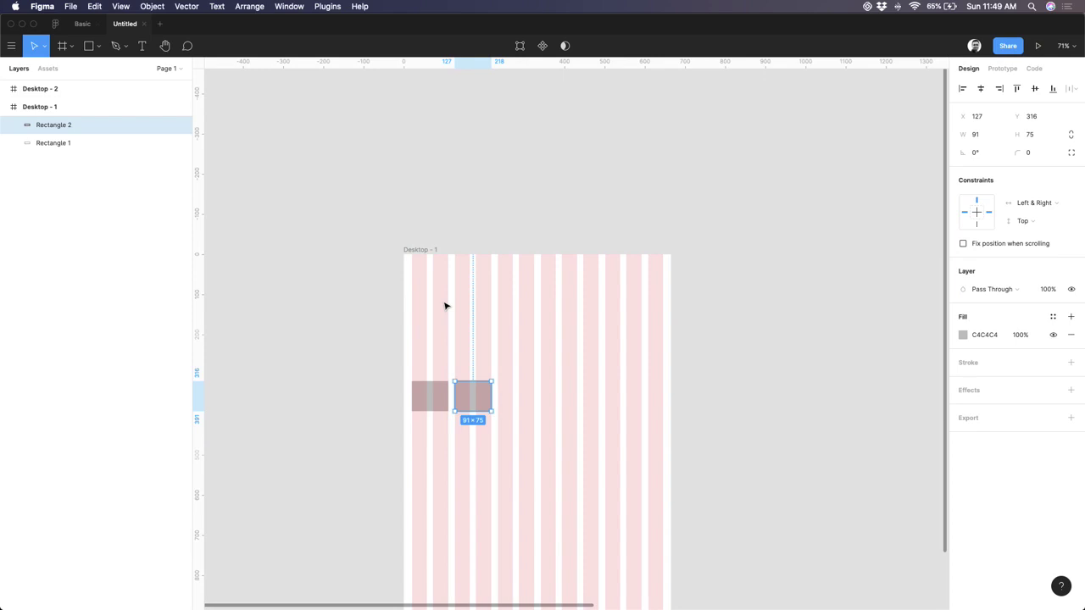
Undo the narrowing of the Desktop - 1 frame and clear the selection
key("ctrl+z")
key("ctrl+z")
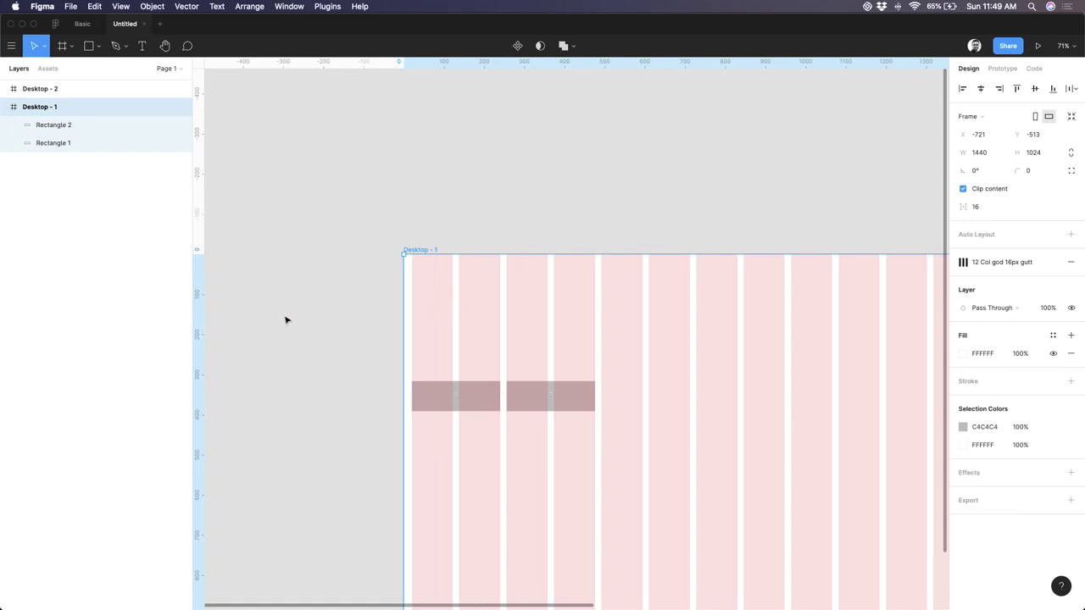
key("shift+1")
left_click(271, 321)
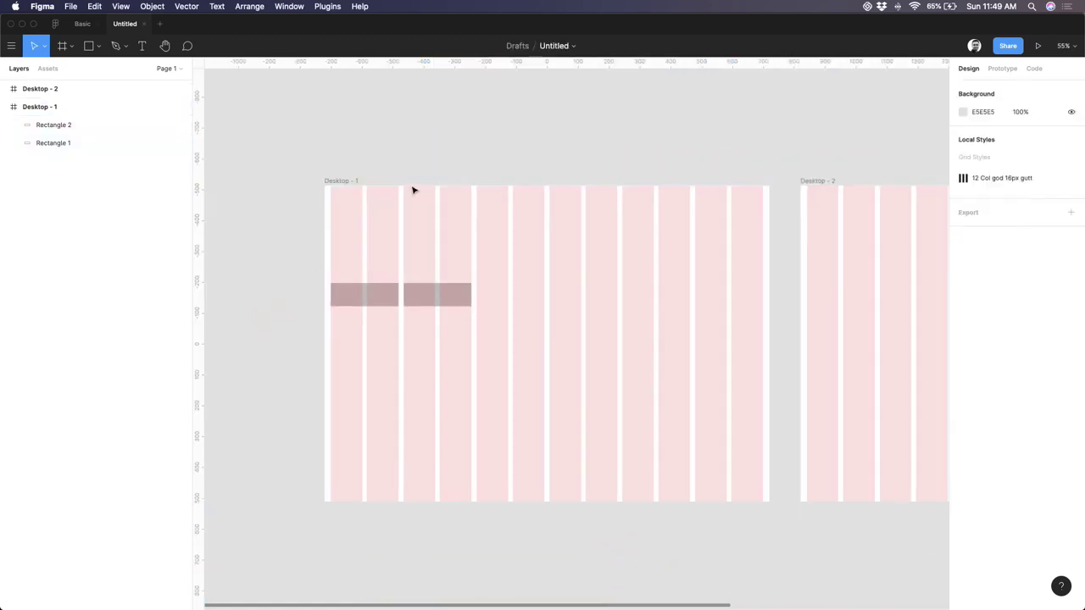
Remove the "12 Col god 16px gutt" grid style from Desktop - 1 and try narrowing the frame without it
left_click(357, 183)
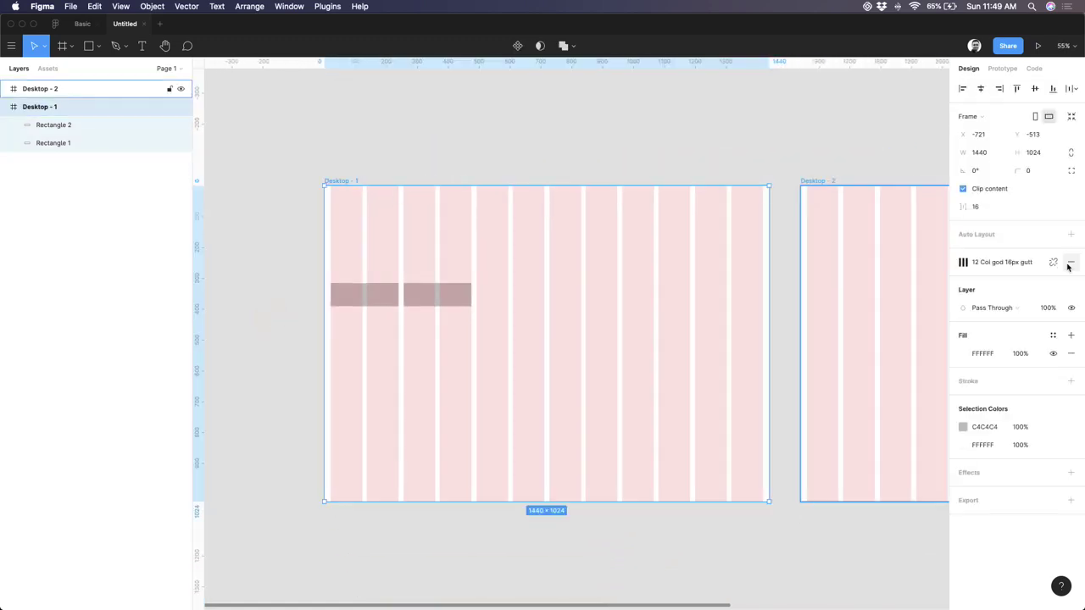
left_click(1070, 265)
left_click_drag(769, 298, 733, 302)
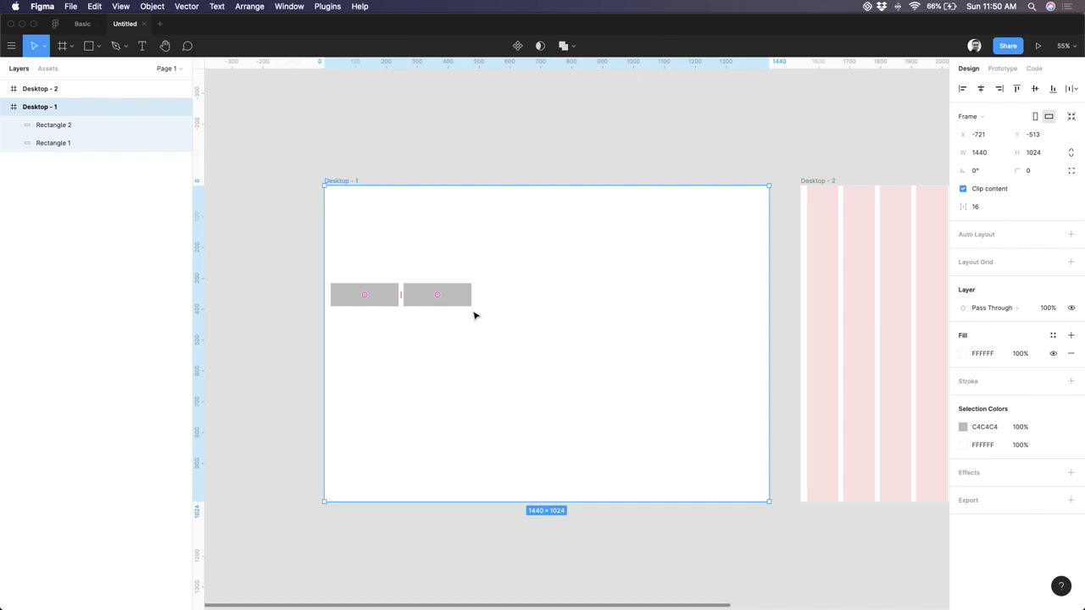
Undo the removal of the grid style from Desktop - 1 and deselect everything
scroll(475, 316, "right", 8)
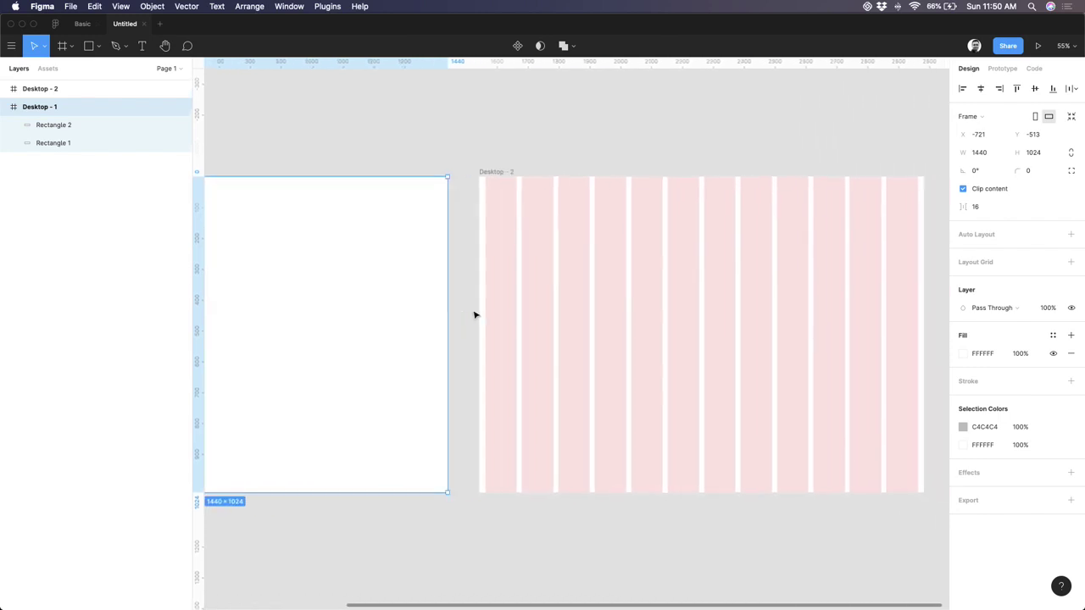
scroll(475, 315, "left", 10)
scroll(475, 315, "up", 2)
key("super+z")
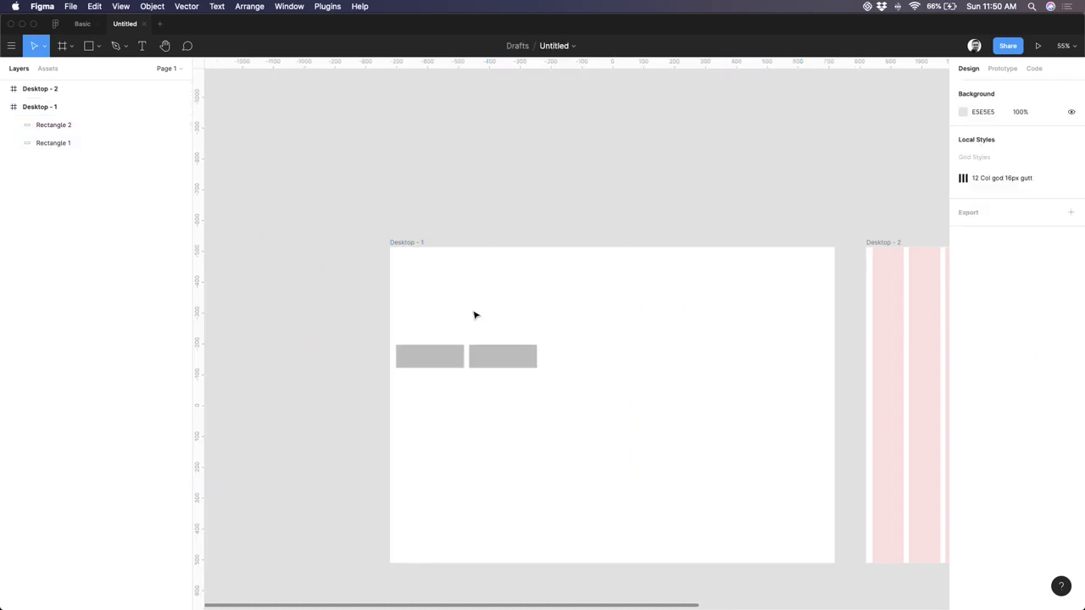
left_click(354, 324)
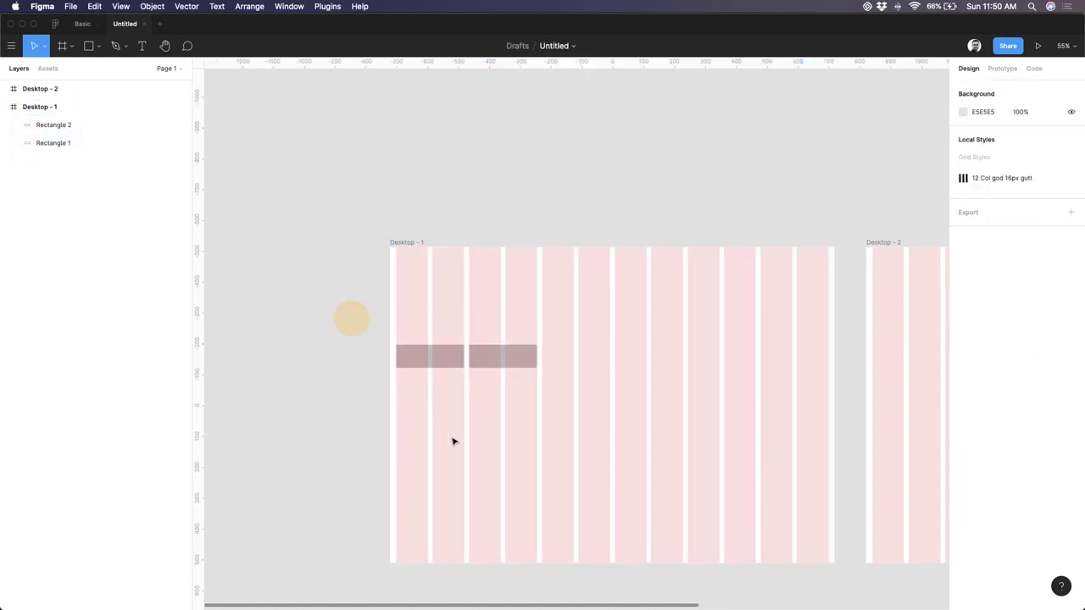
Draw a nested frame about 574 × 234 below the rectangles, spanning the second to sixth columns of Desktop - 1
scroll(552, 404, "up", 5)
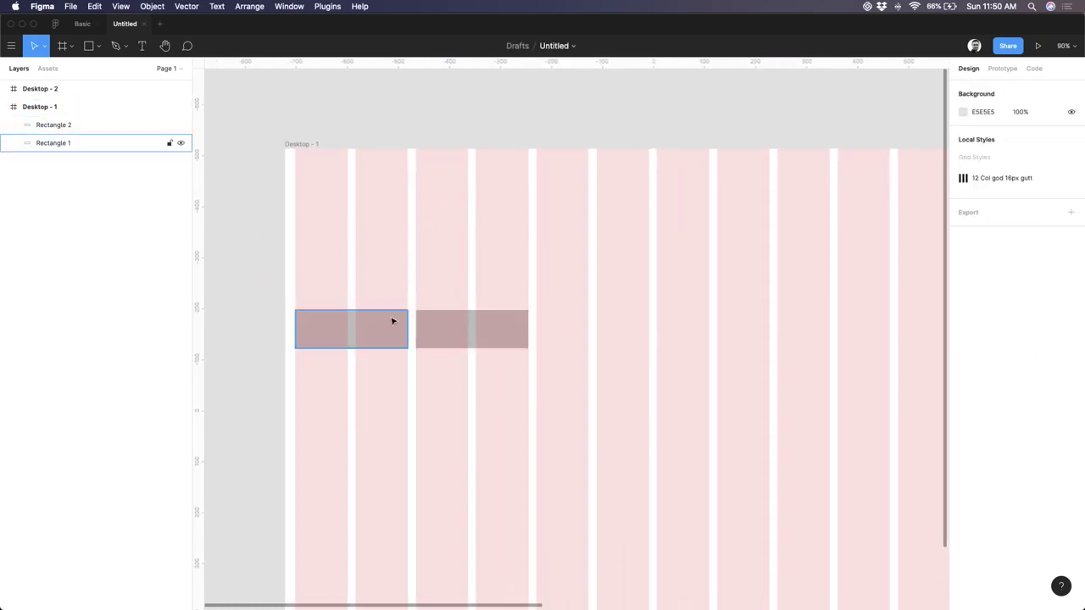
scroll(373, 399, "down", 2)
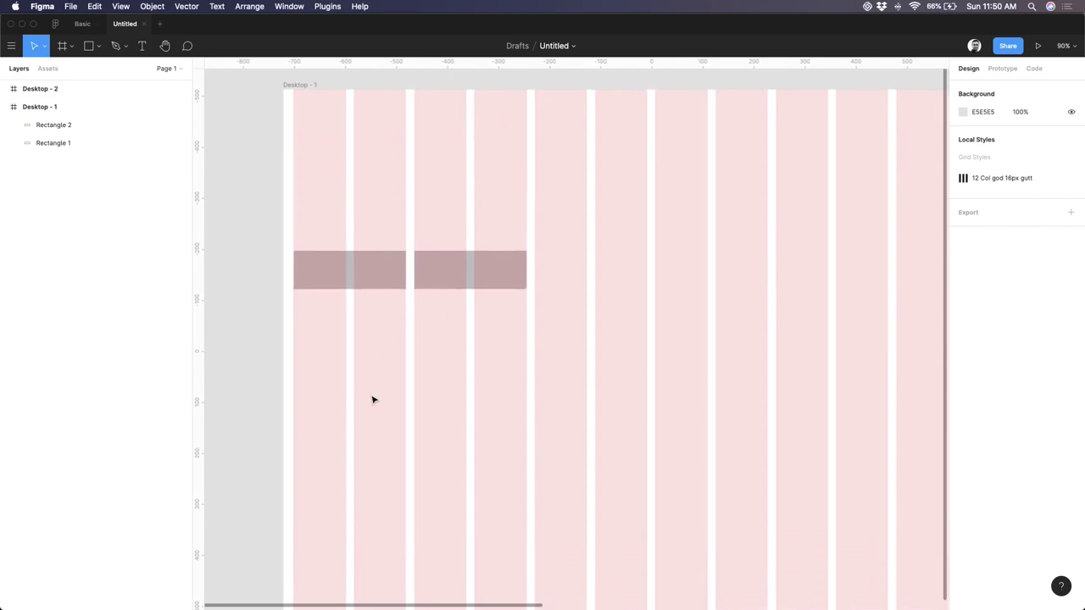
left_click(303, 88)
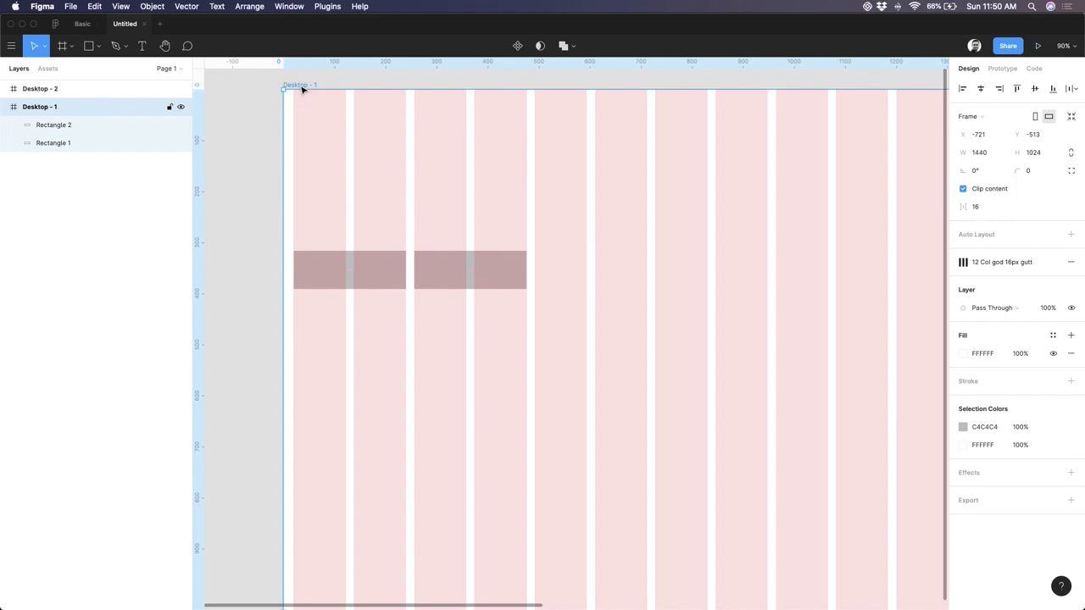
key("f")
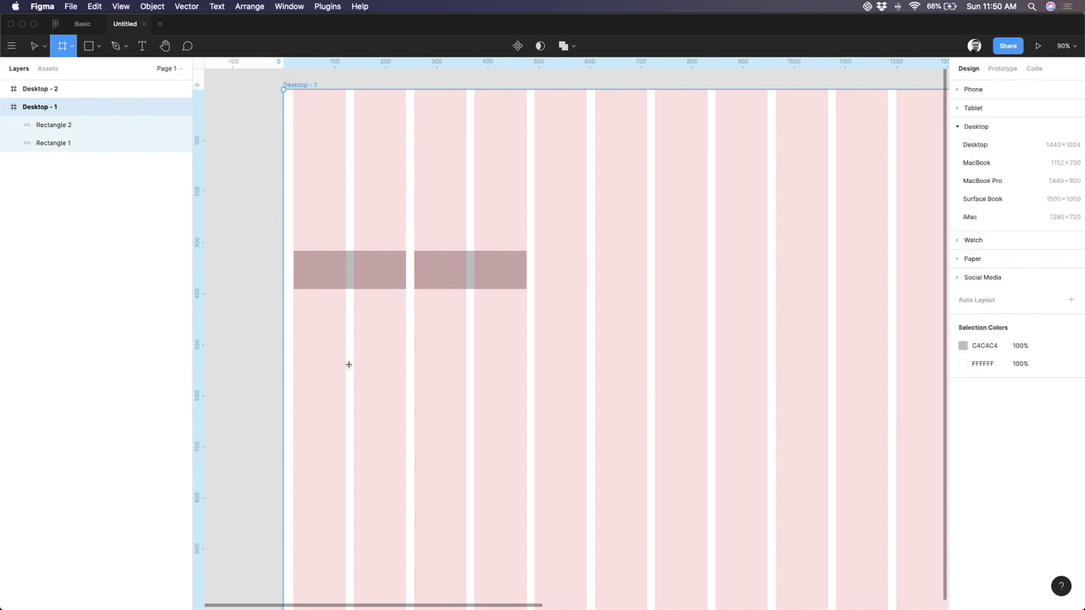
left_click_drag(353, 365, 646, 486)
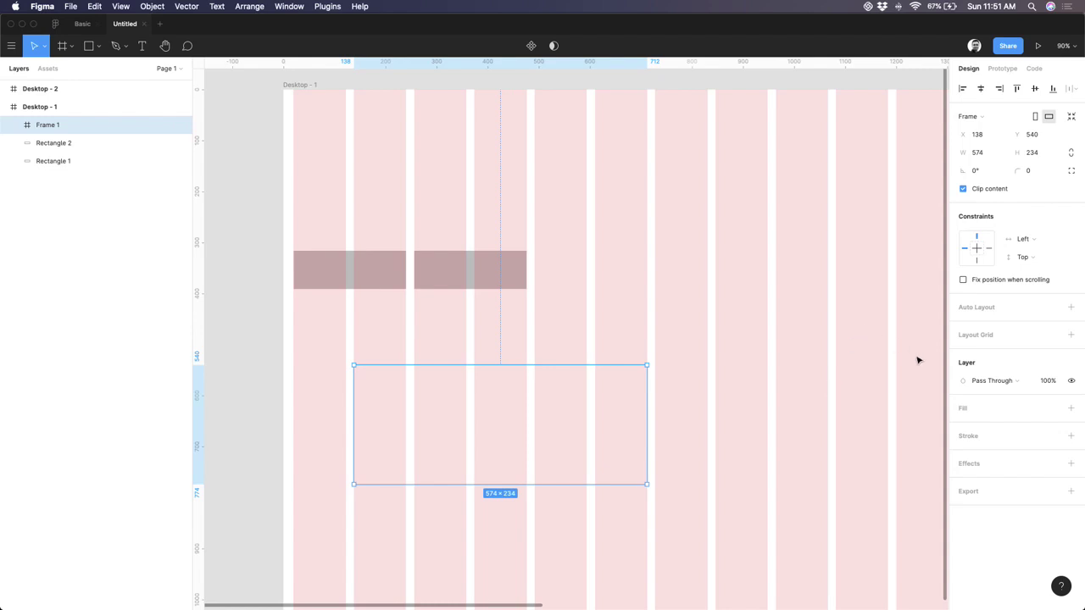
Add a solid fill to the nested frame using the light grey document color E5E5E5
left_click(1070, 409)
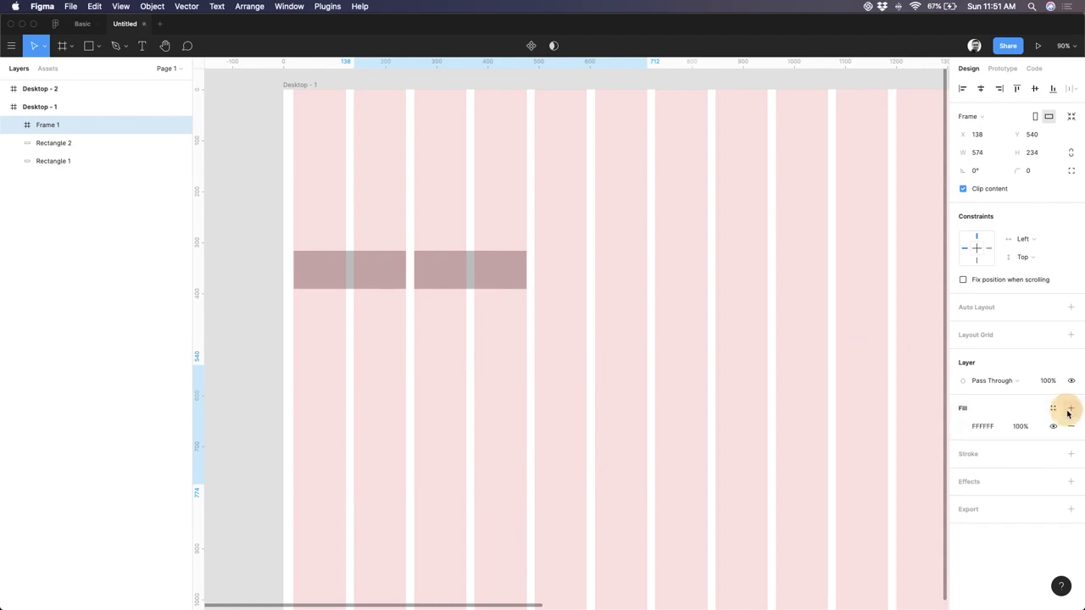
left_click(971, 428)
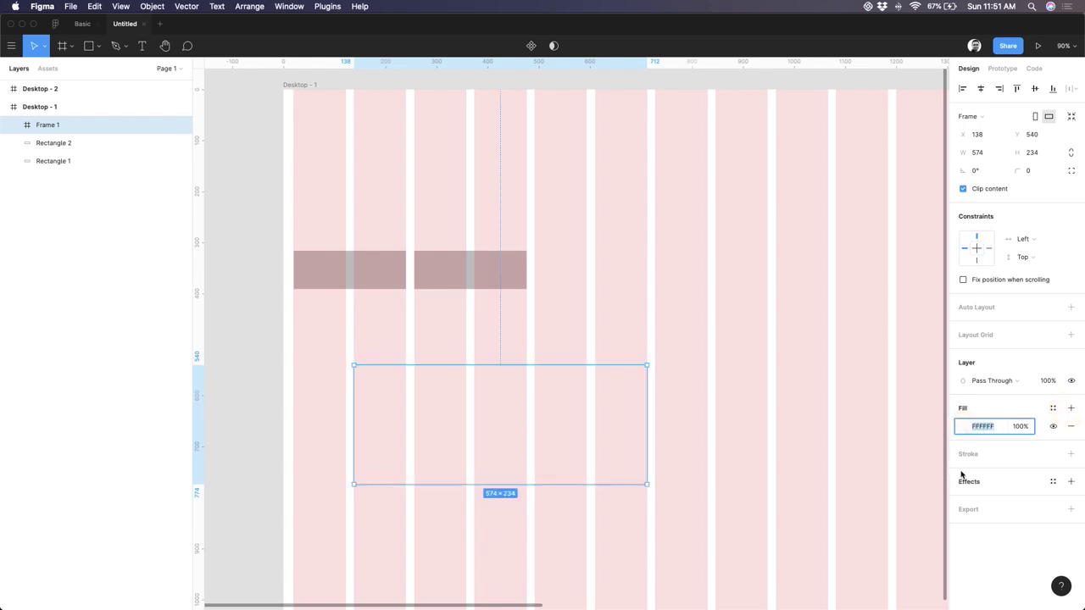
left_click(961, 425)
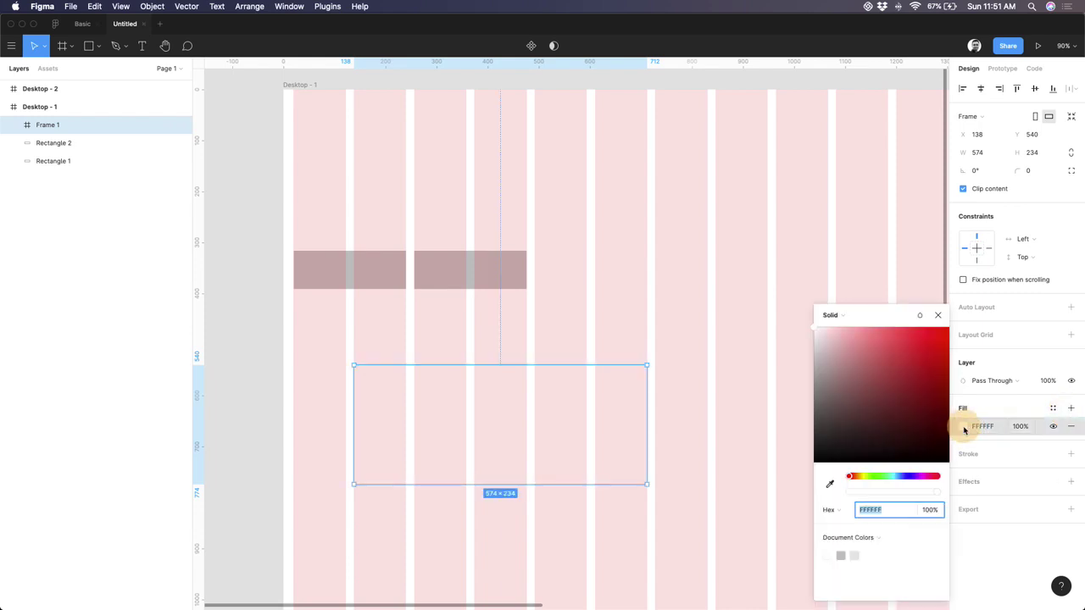
left_click(854, 555)
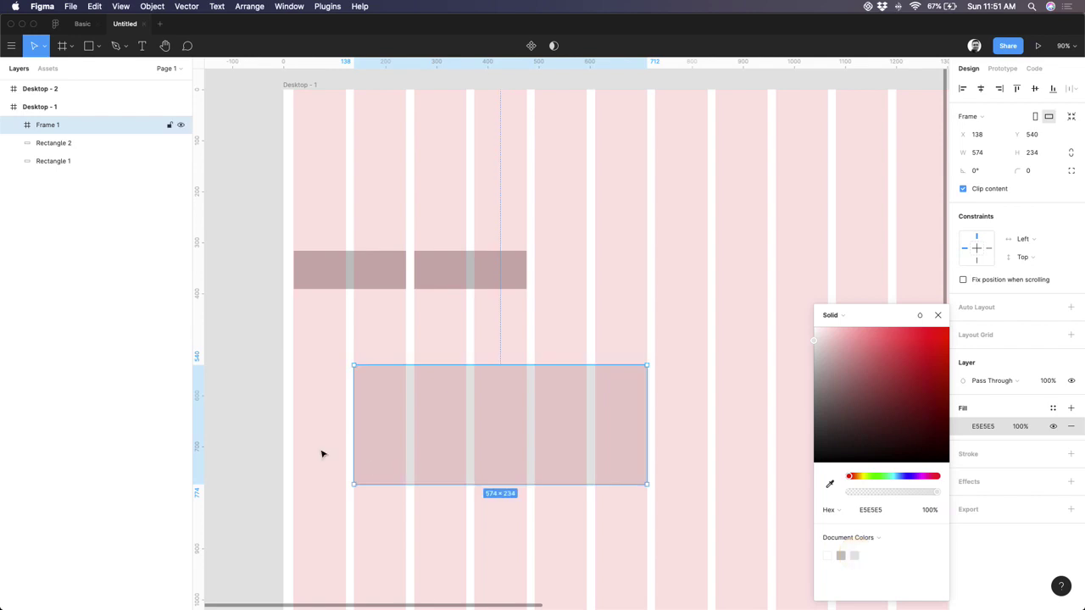
left_click(281, 440)
Add a layout grid to the nested frame, switch it to Columns and set the count to 2
left_click(461, 439)
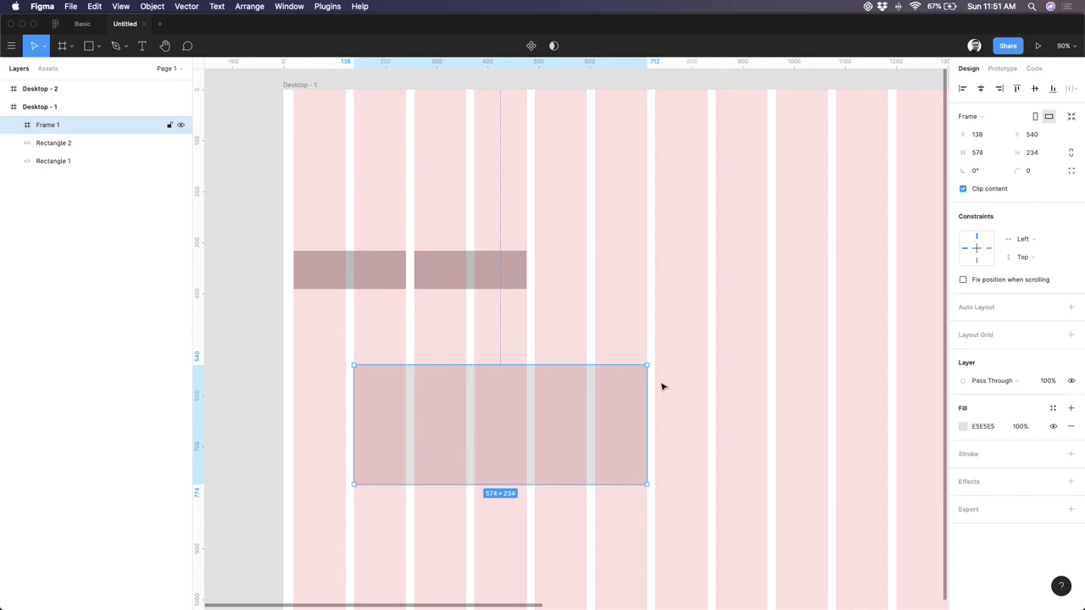
left_click(1070, 334)
left_click(962, 352)
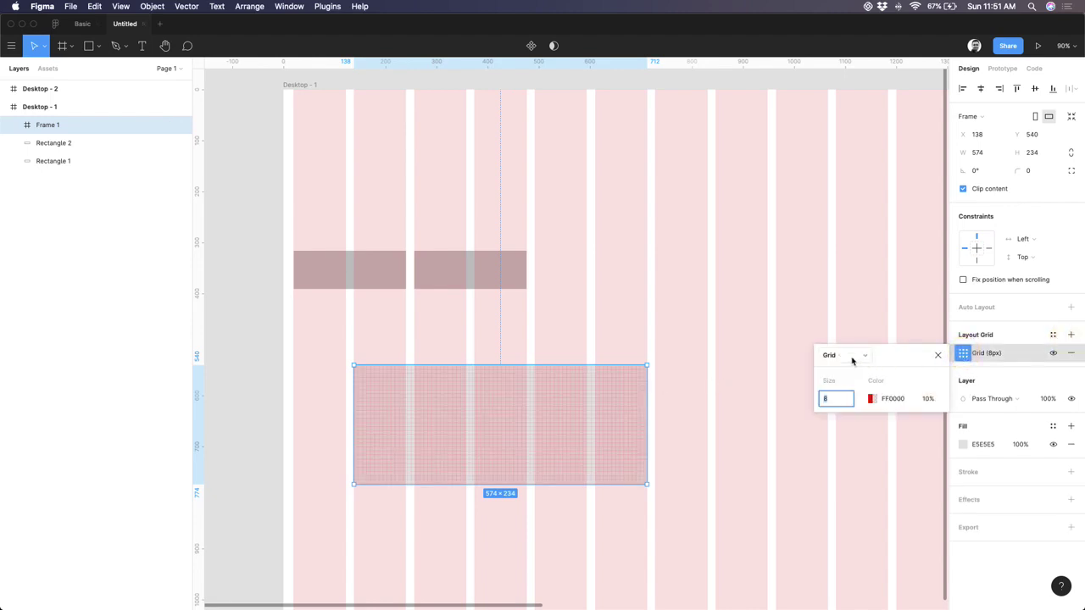
left_click(853, 361)
left_click(852, 371)
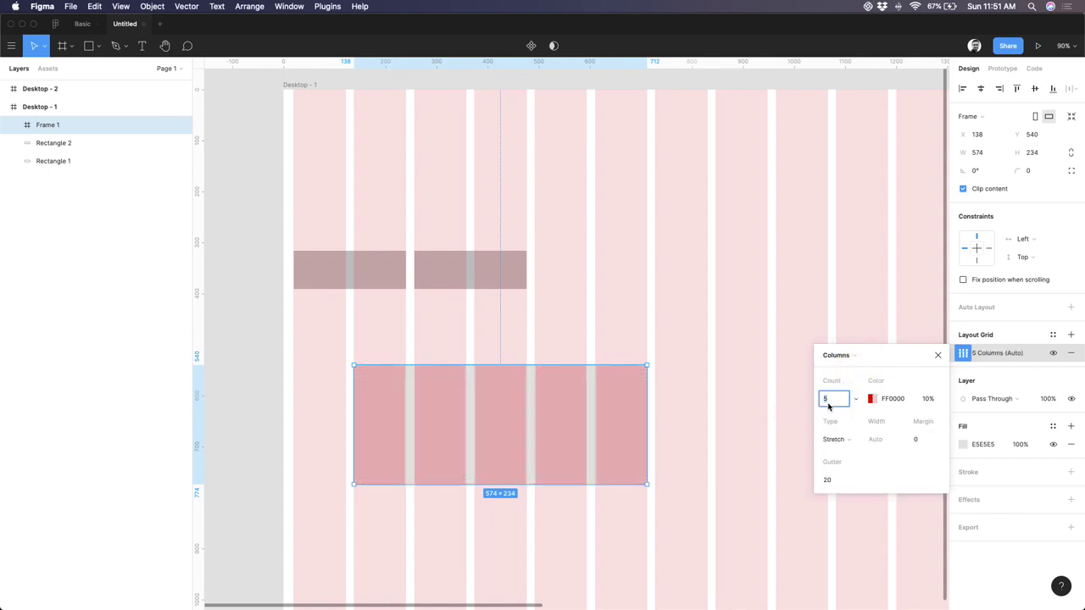
type("2")
key("Tab")
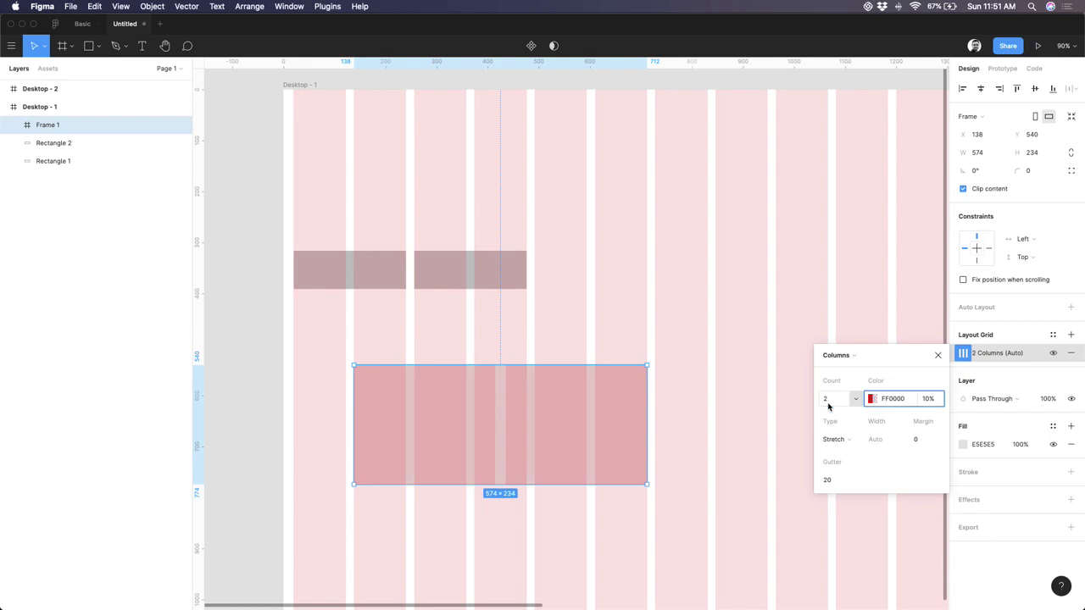
Match the nested frame's two-column grid gutter to the parent grid's gutter, keeping the margin at 0
left_click(919, 442)
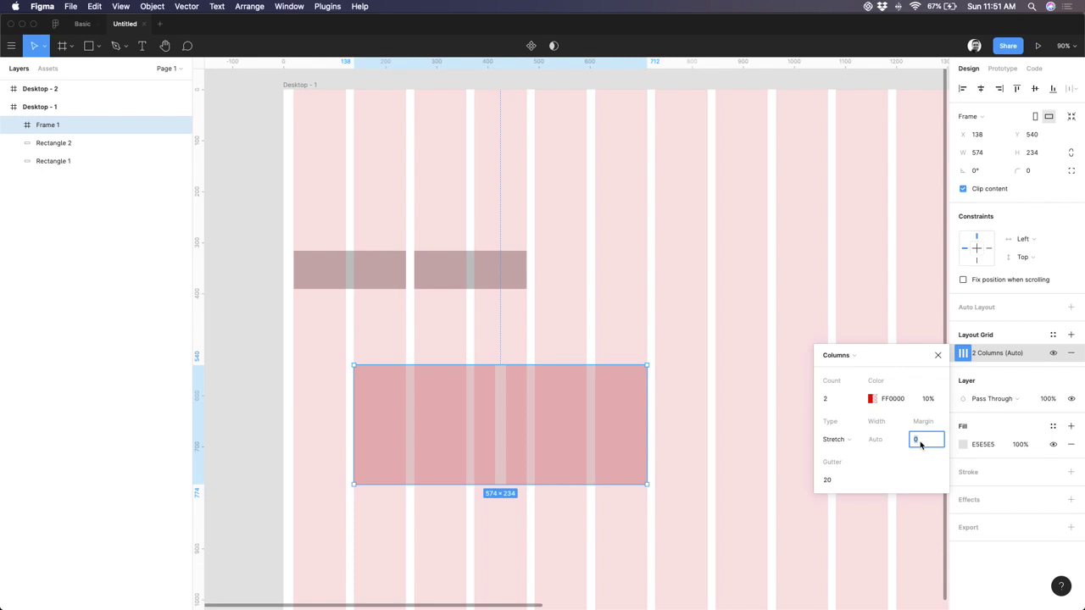
key("Tab")
key("Escape")
key("Escape")
scroll(489, 375, "up", 5)
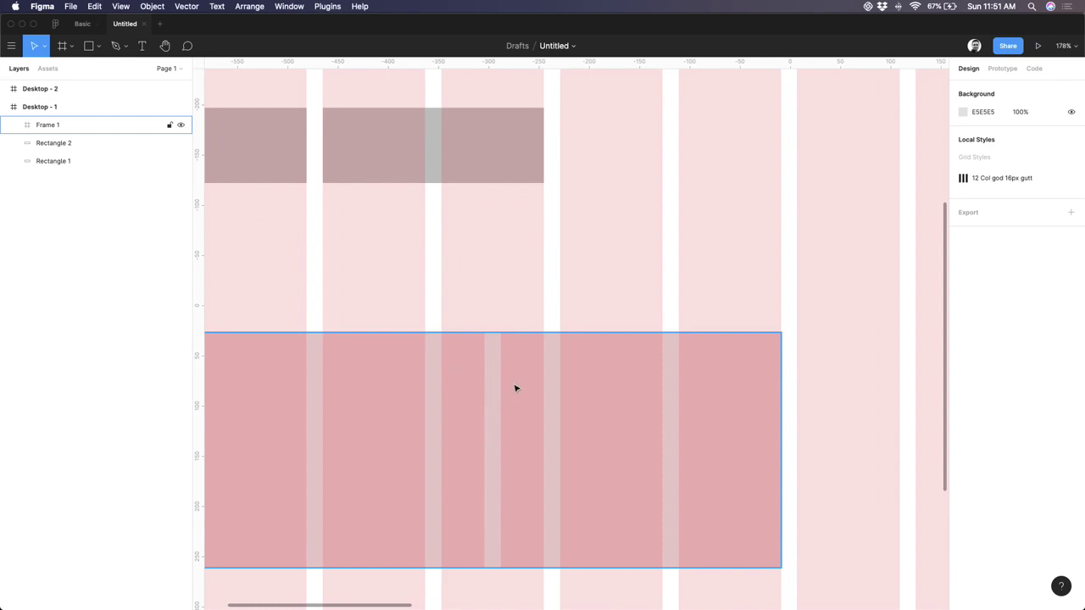
scroll(517, 417, "down", 4)
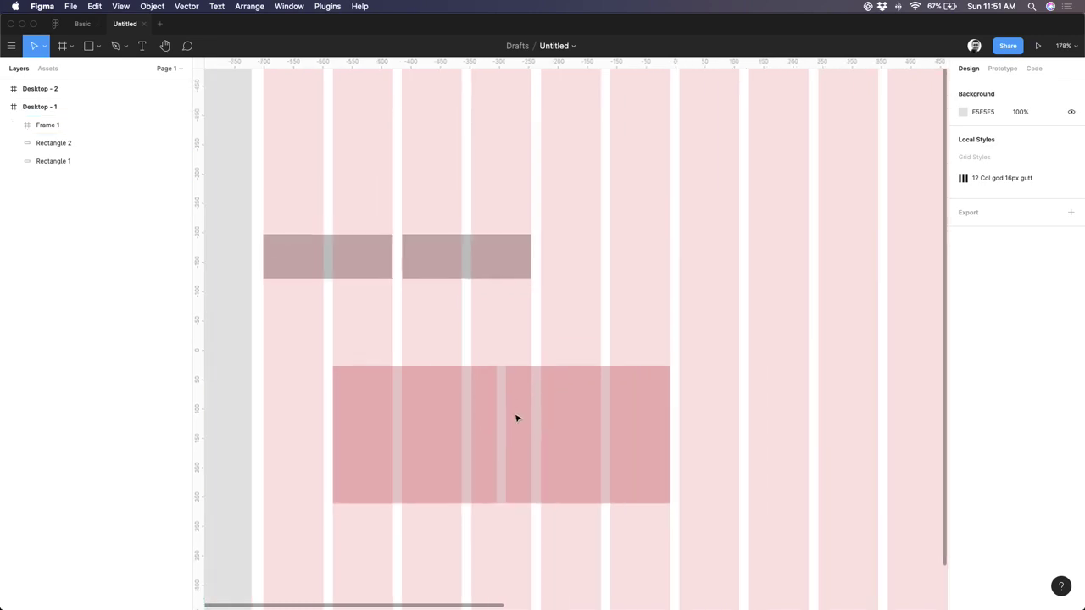
Duplicate both rectangles together into the nested frame at Y 91, with the gap between them aligned to its grid gutter
left_click(489, 323)
left_click(414, 366)
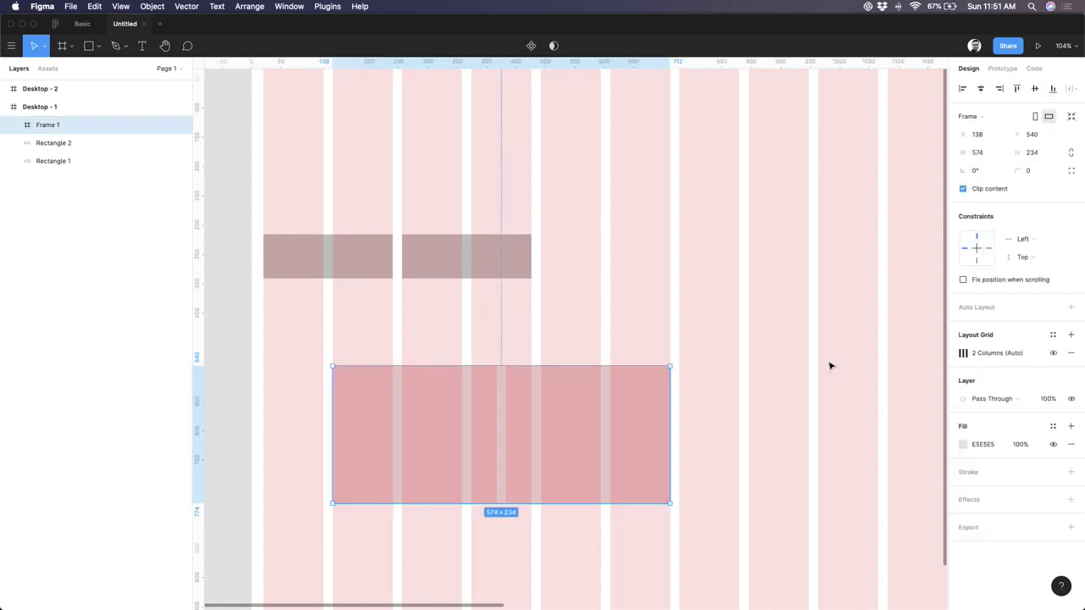
left_click(988, 251, "shift")
left_click(356, 268)
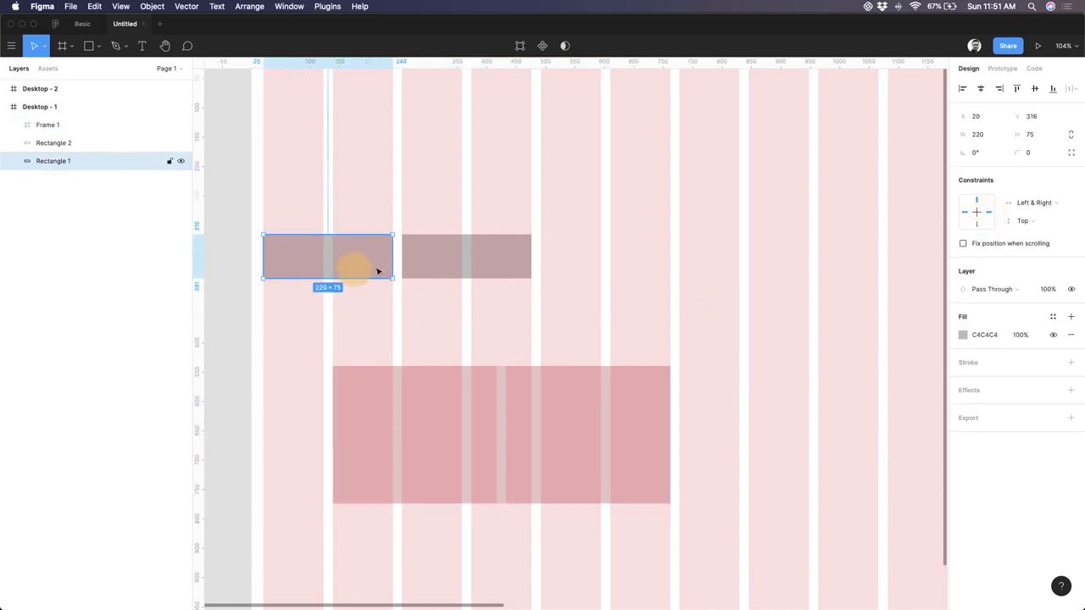
left_click(435, 268, "shift")
left_click_drag(432, 272, 537, 455)
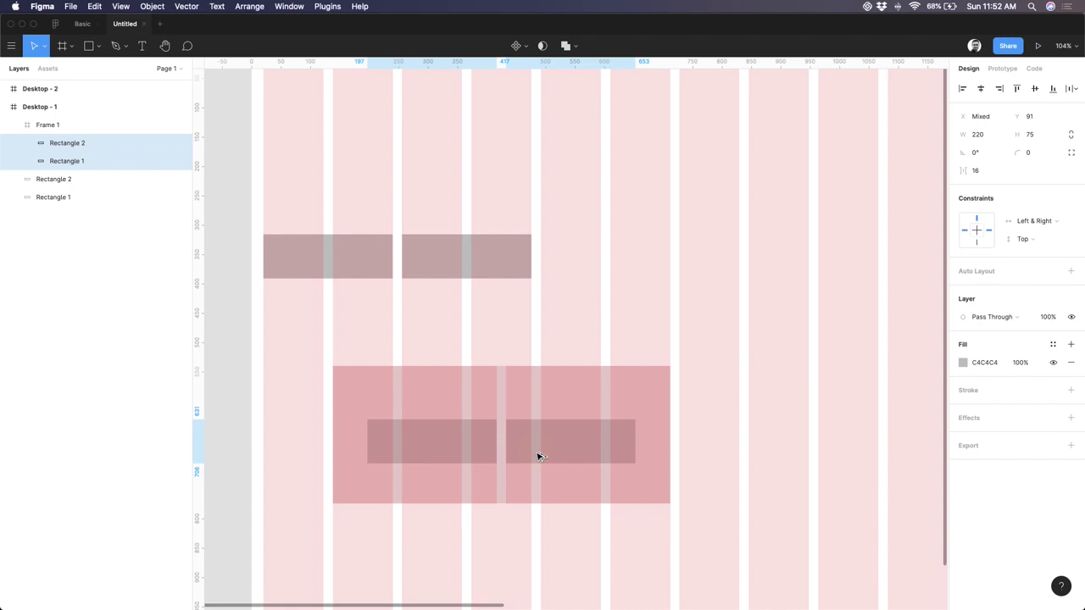
Widen both rectangles in the nested frame outward to the frame's side edges so each fills one of its two grid columns
left_click(480, 408)
left_click(392, 441)
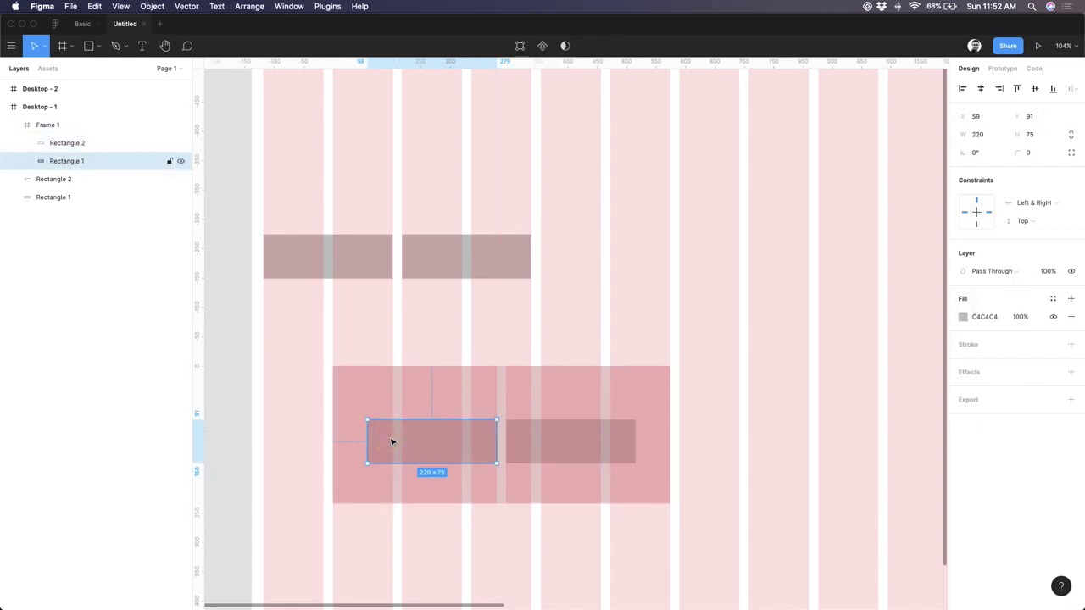
left_click_drag(367, 441, 332, 441)
left_click(511, 447)
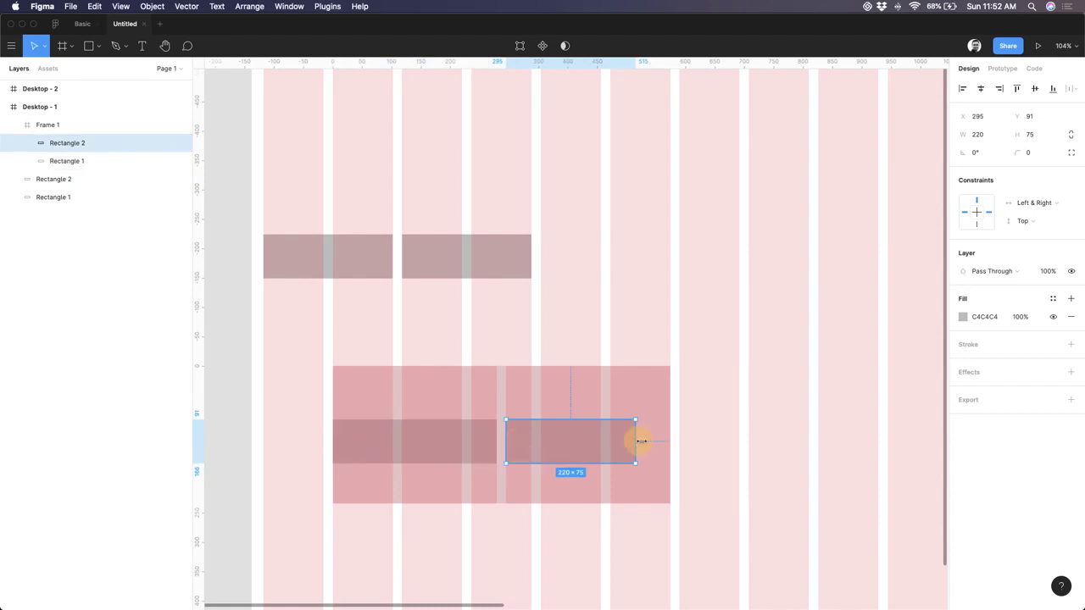
left_click_drag(636, 441, 663, 441)
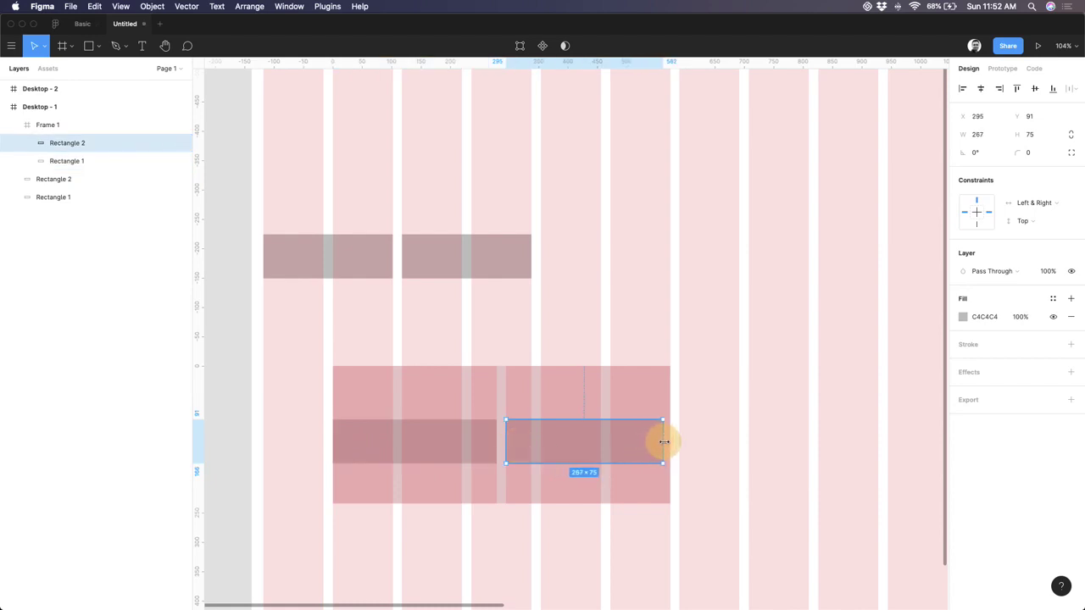
left_click(632, 330)
Duplicate the nested two-column frame with its rectangles beside the original at X 728, Y 540, one parent grid gutter apart
scroll(631, 329, "down", 5)
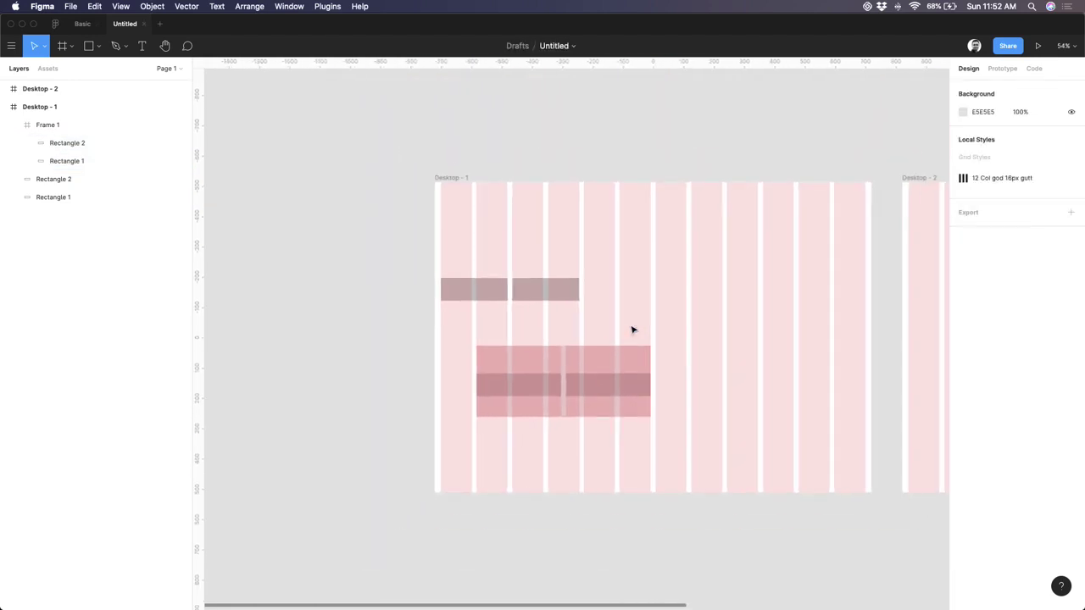
left_click(585, 361)
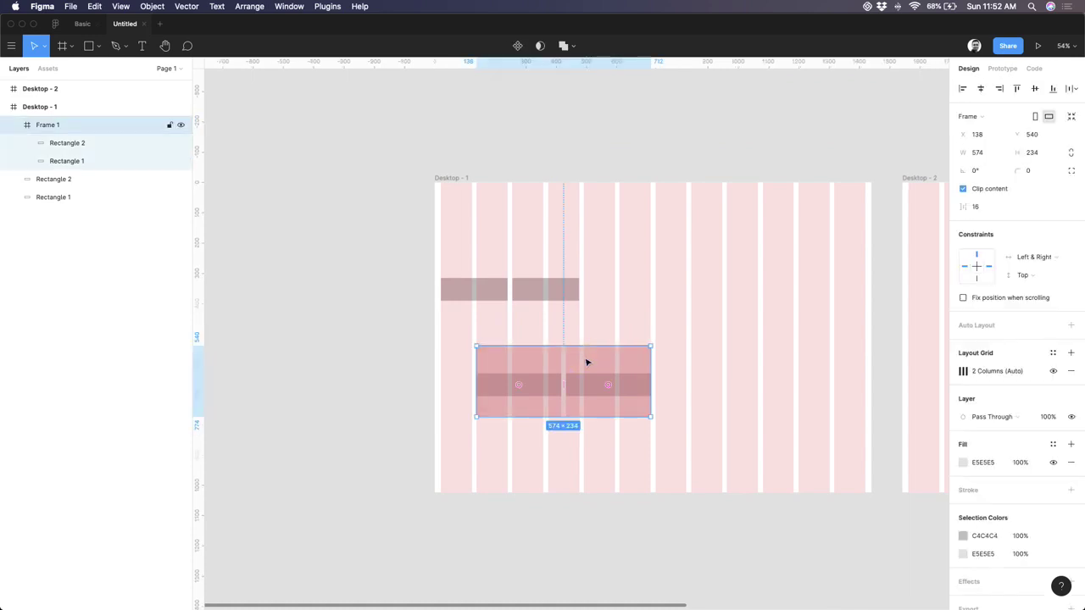
left_click_drag(588, 362, 765, 374)
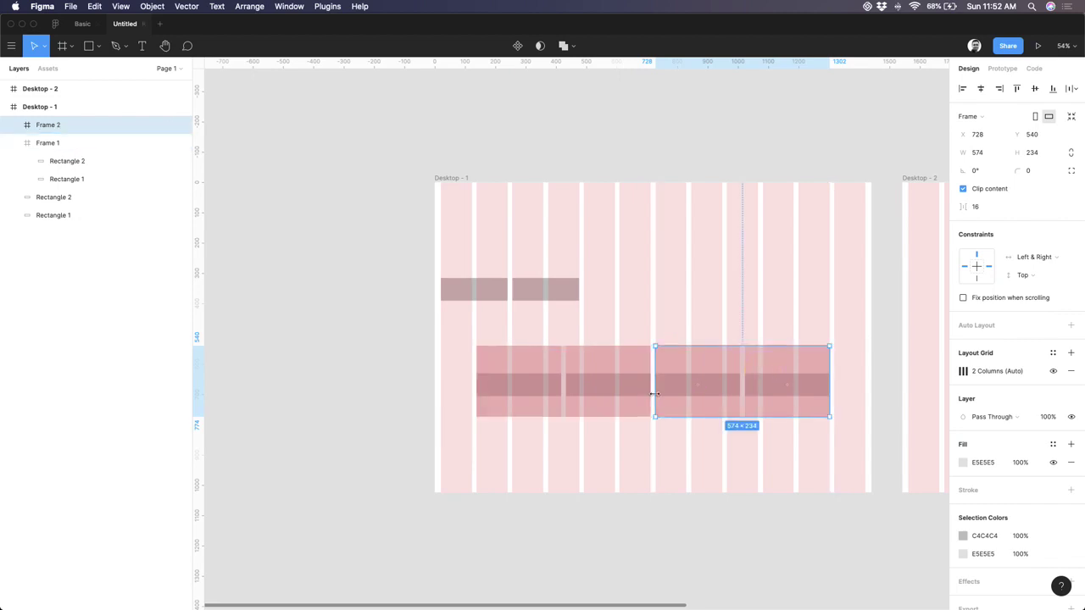
left_click(505, 296)
left_click(530, 298, "shift")
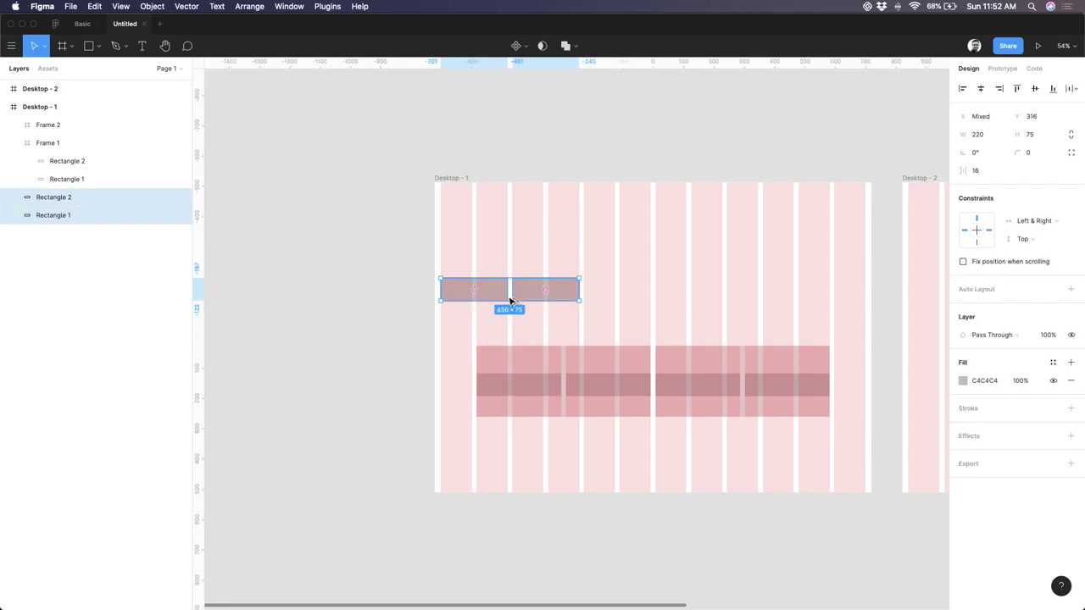
left_click(549, 411)
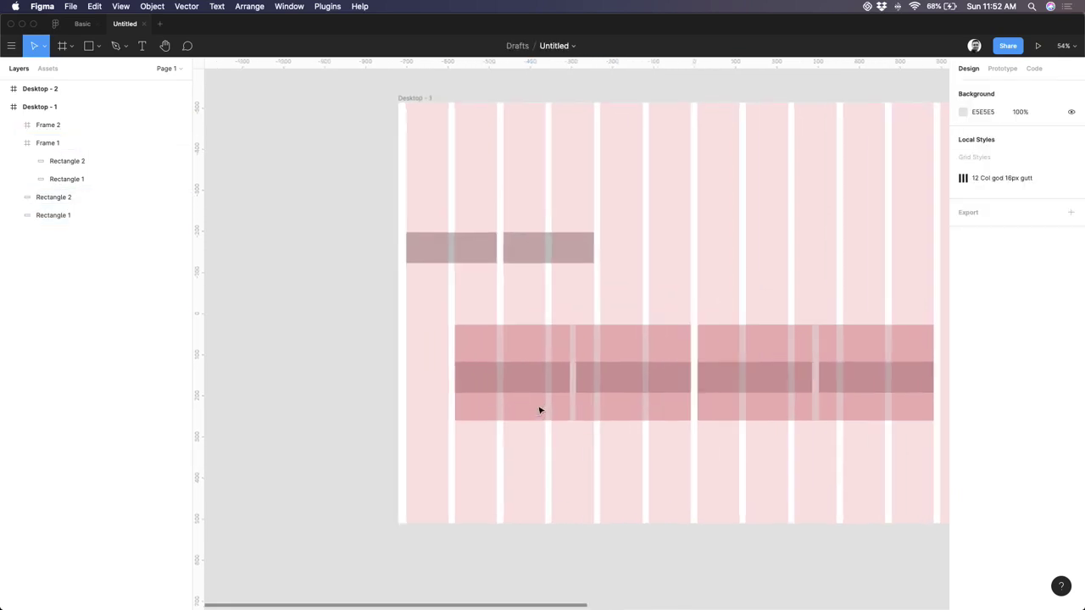
scroll(540, 412, "up", 3)
left_click(680, 306)
left_click(542, 387)
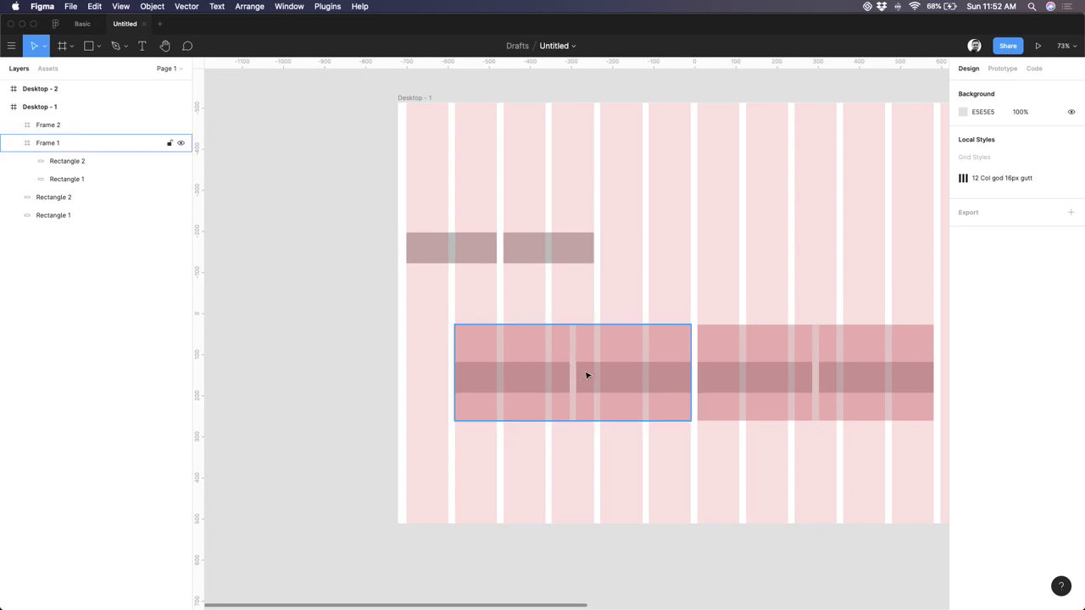
scroll(598, 369, "down", 4)
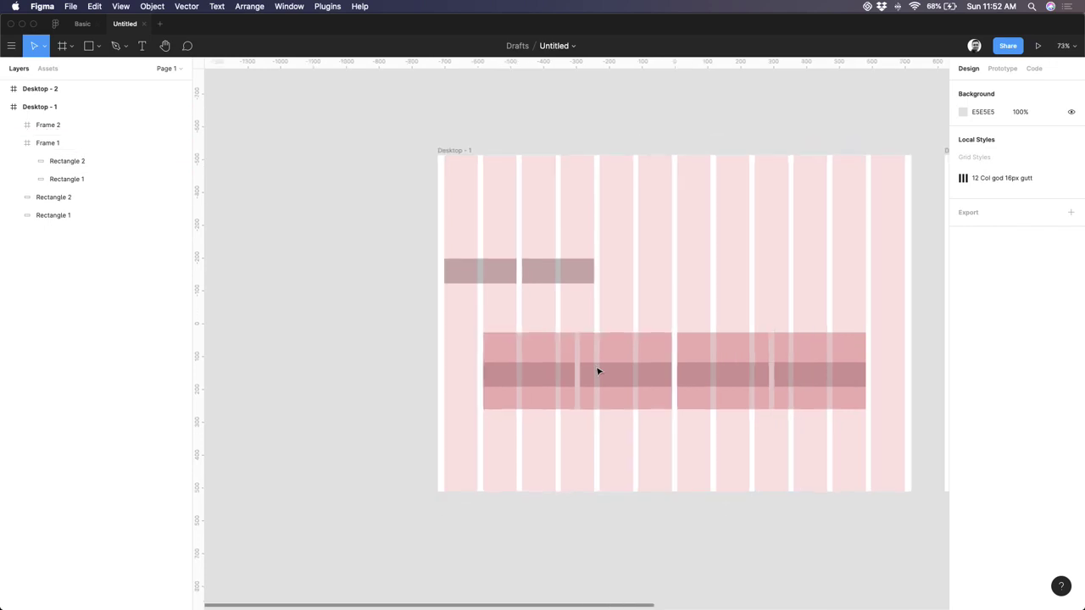
Narrow the Desktop - 1 frame to 936 px wide to test how its rectangles and nested frames follow the columns
left_click(367, 161)
left_click(367, 161)
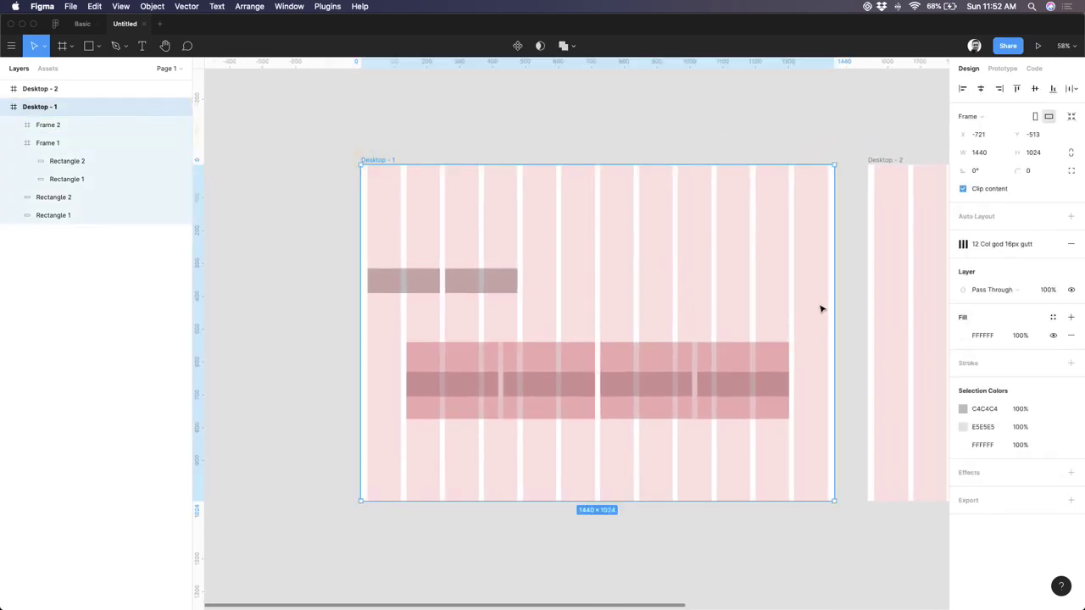
left_click_drag(831, 308, 669, 305)
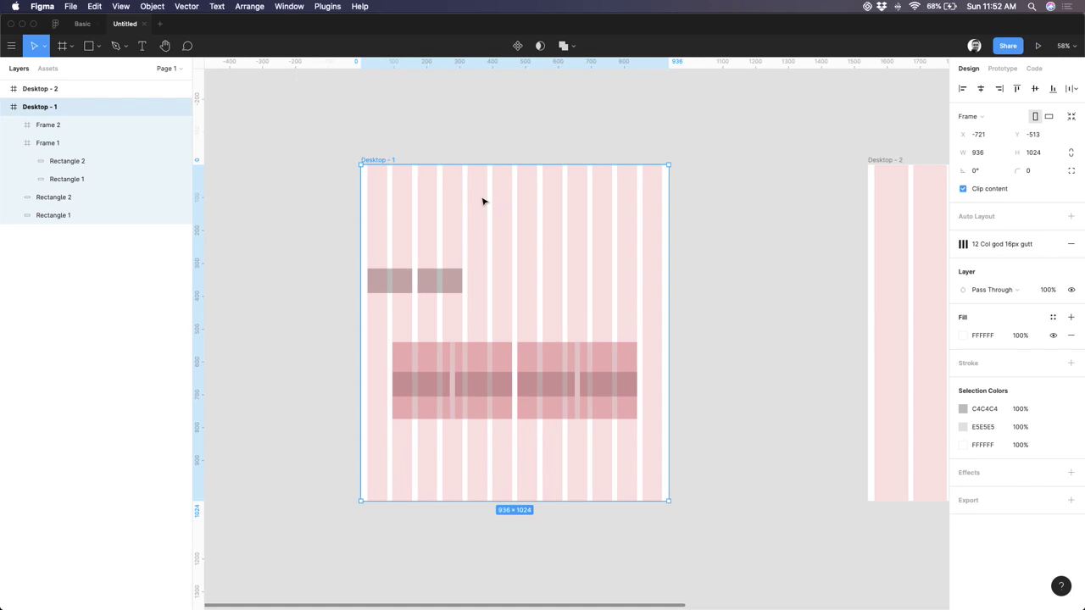
Hide the layout grids and check the gaps between the upper rectangles, the nested rectangles and the two nested frames
key("ctrl+g")
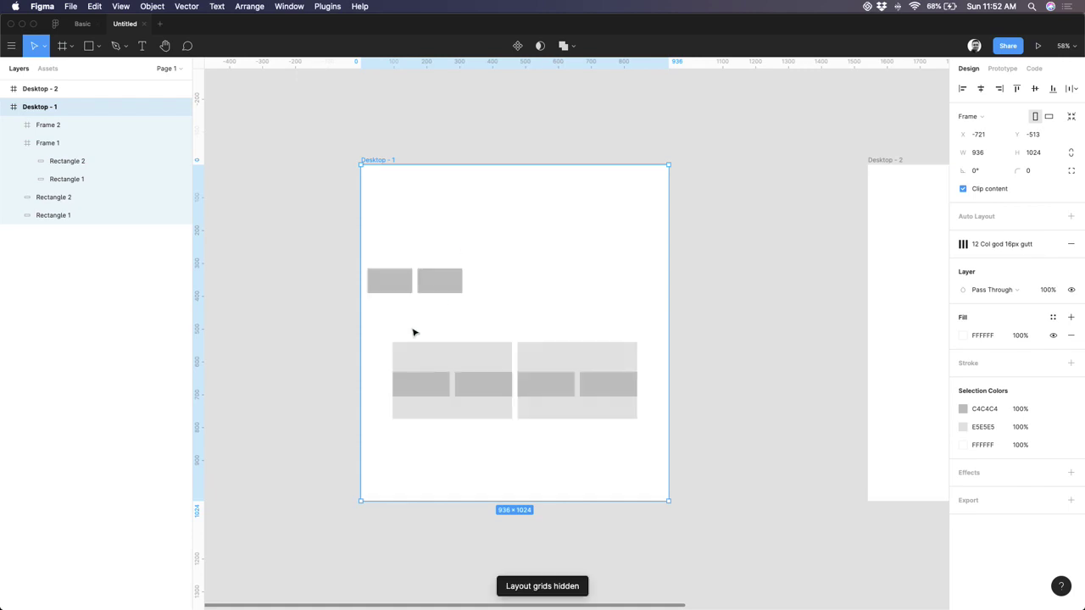
scroll(411, 332, "up", 5)
left_click(450, 223)
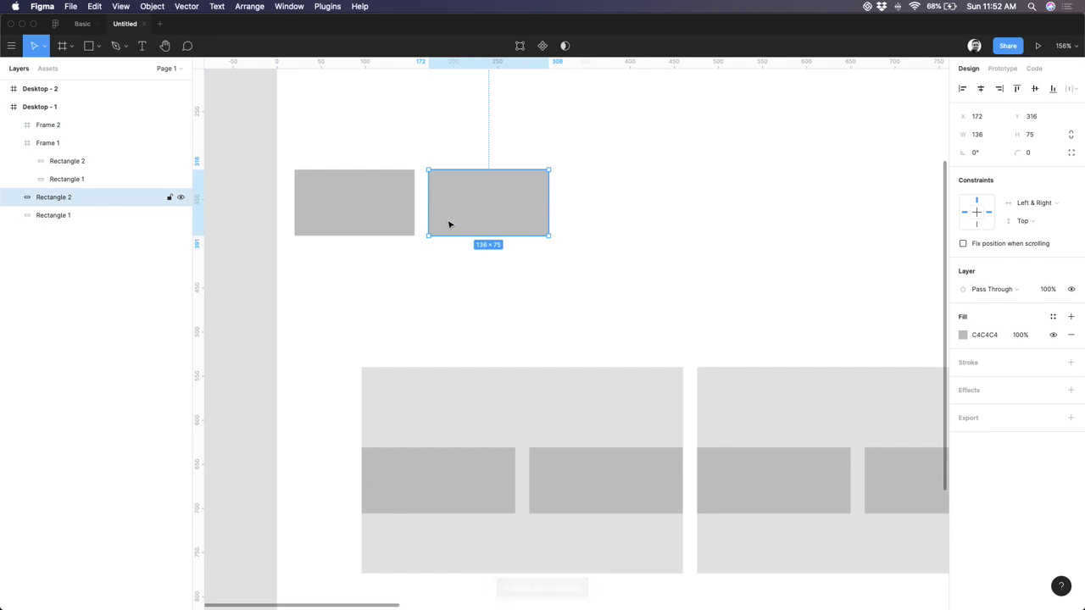
key("alt")
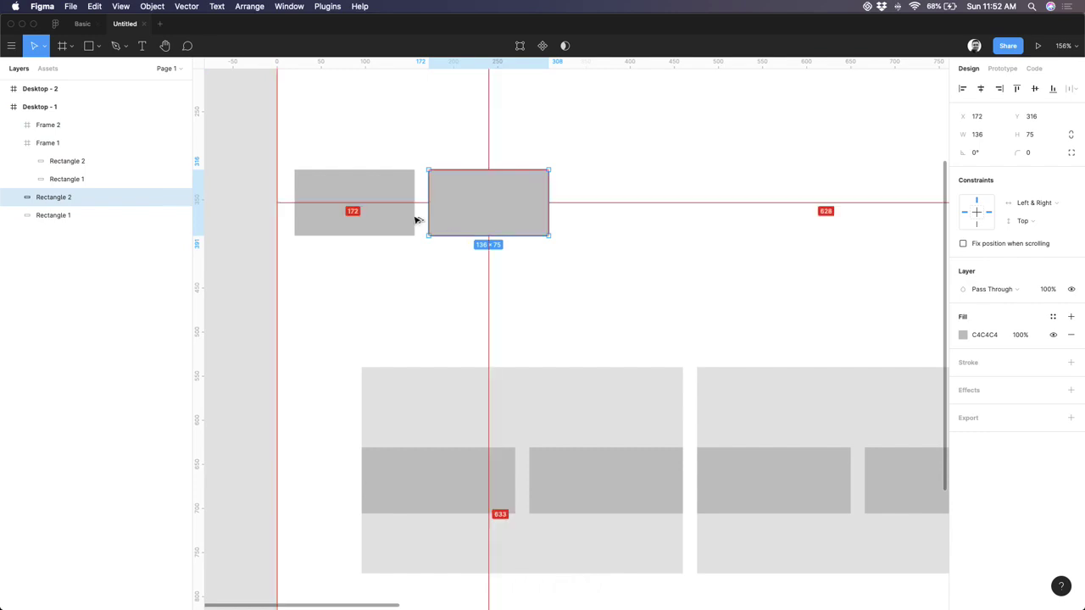
left_click(543, 479)
left_click(543, 479)
key("alt")
left_click(506, 482)
left_click(594, 480)
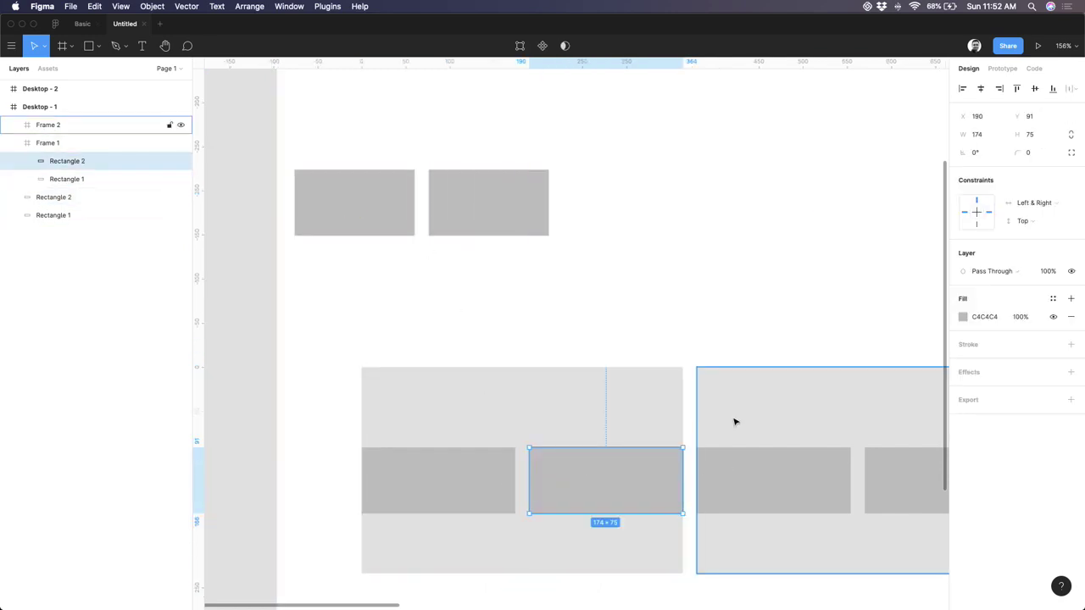
left_click(732, 417)
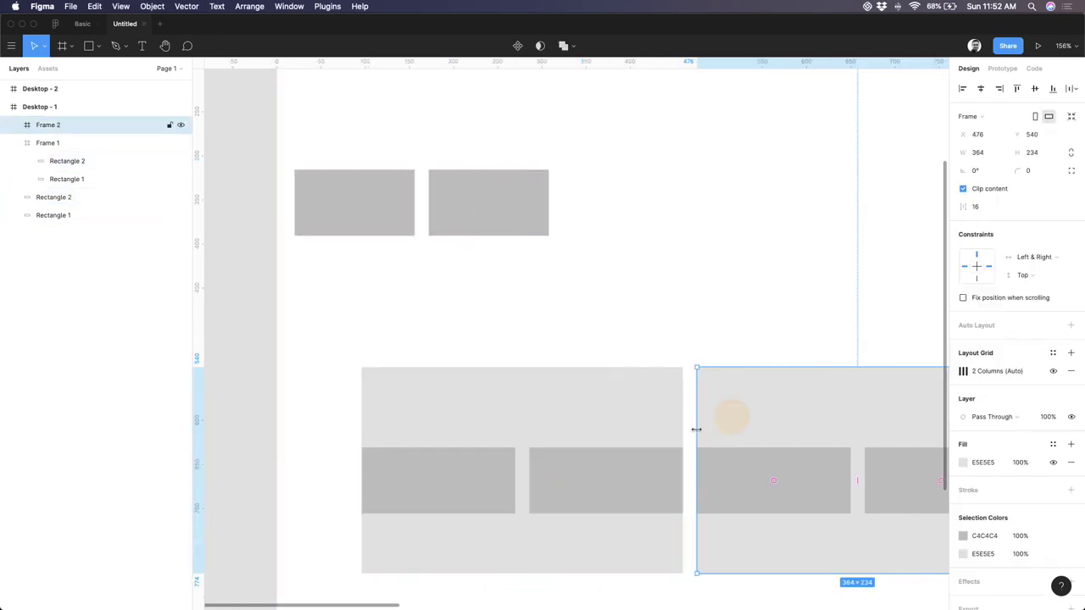
Undo the Desktop - 1 width change and clear the selection
left_click(555, 392)
left_click(555, 393)
key("Tab")
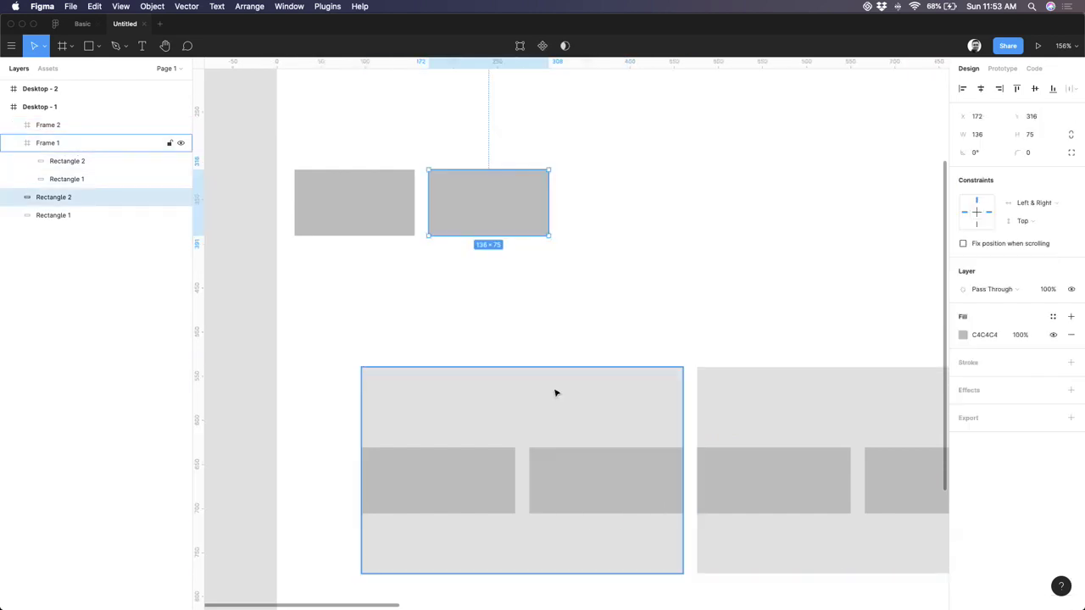
key("shift+Return")
key("shift+2")
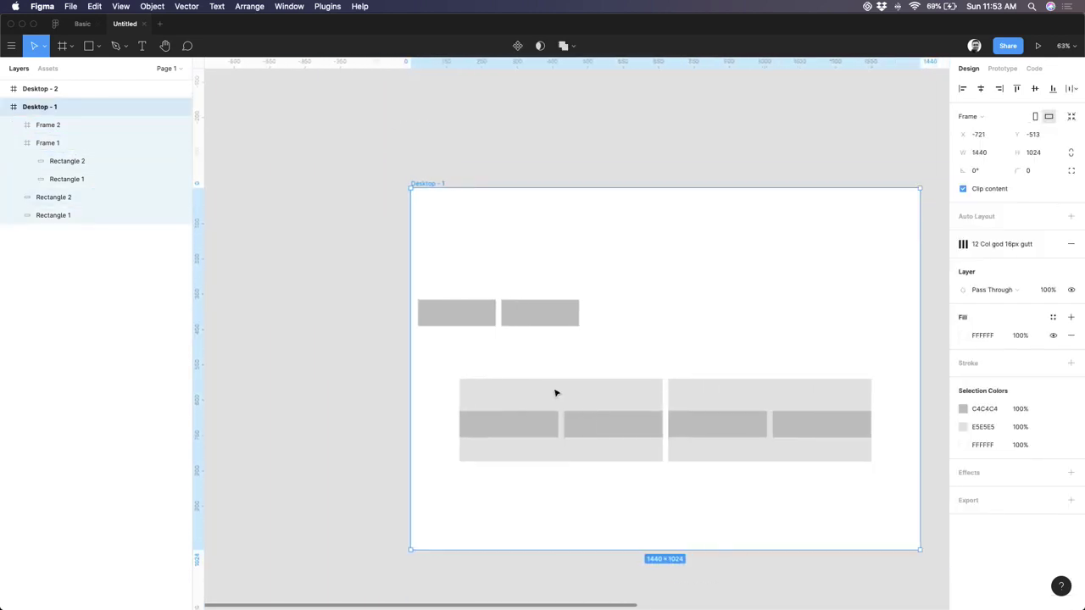
left_click(279, 325)
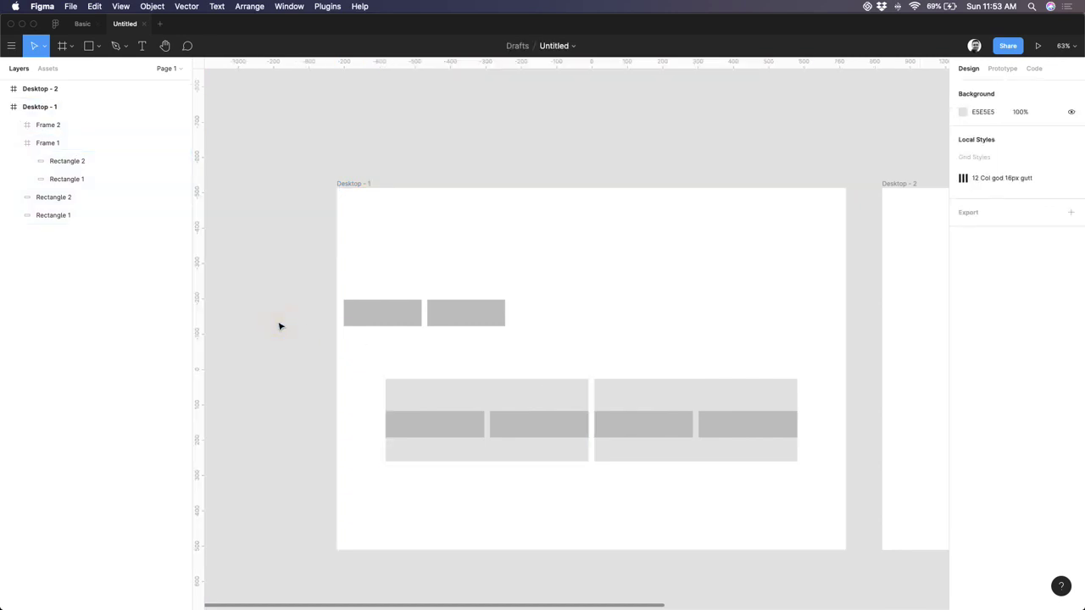